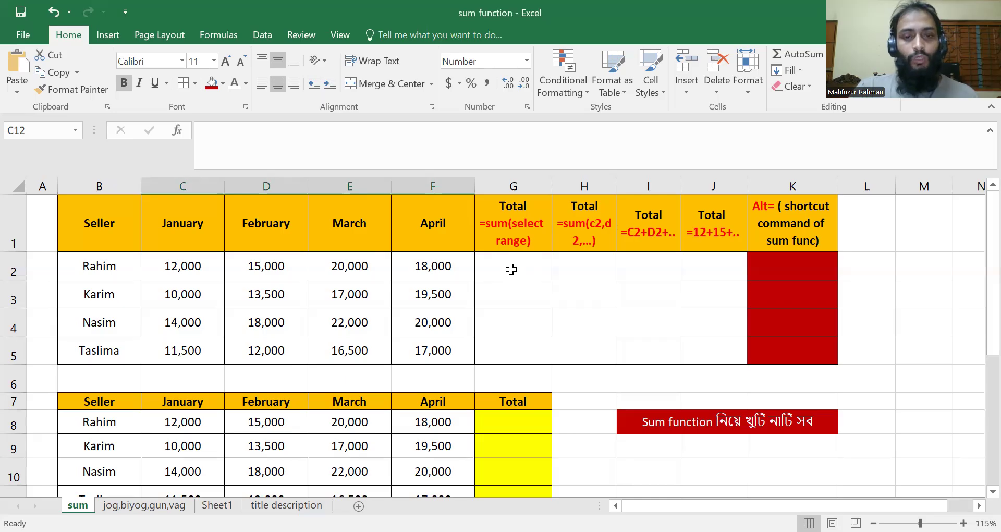
Enter =SUM(C2:F2) in G2 to total the first seller's January to April sales, and fill it down to G5
{"action": "left_click", "coordinate": [512, 269]}
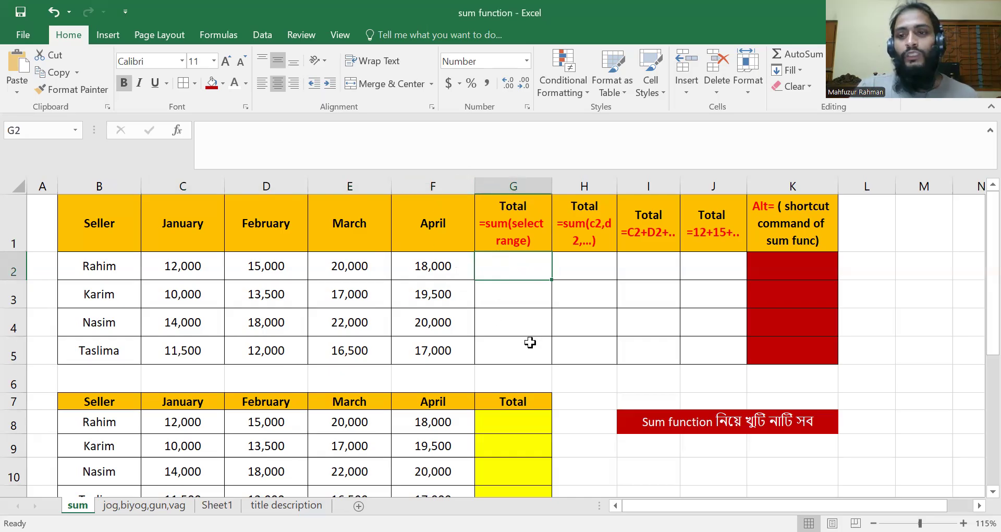
{"action": "type", "text": "="}
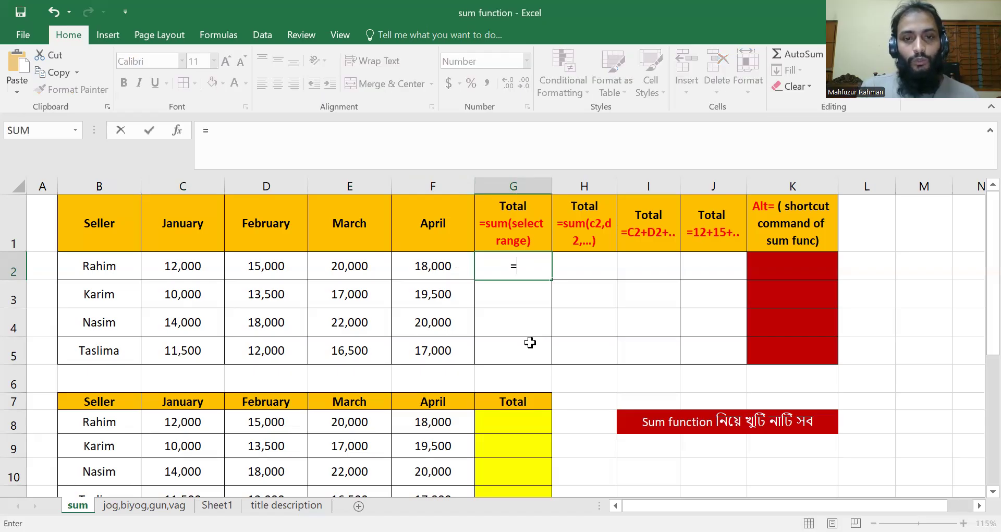
{"action": "type", "text": "sum"}
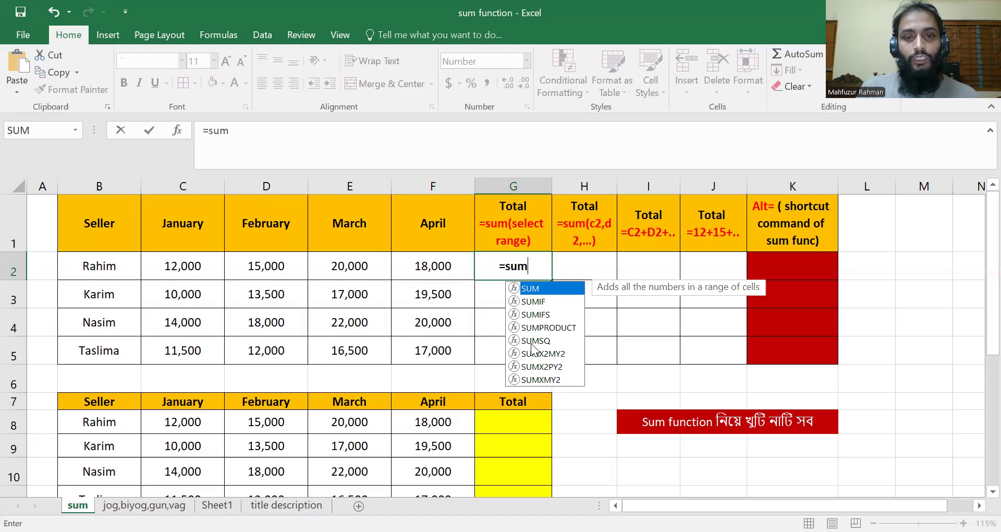
{"action": "type", "text": "("}
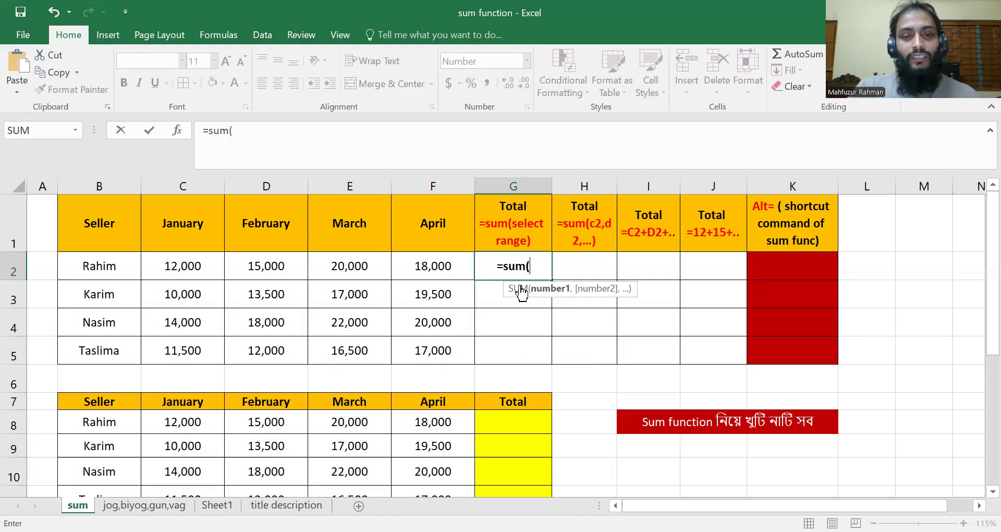
{"action": "left_click", "coordinate": [168, 265]}
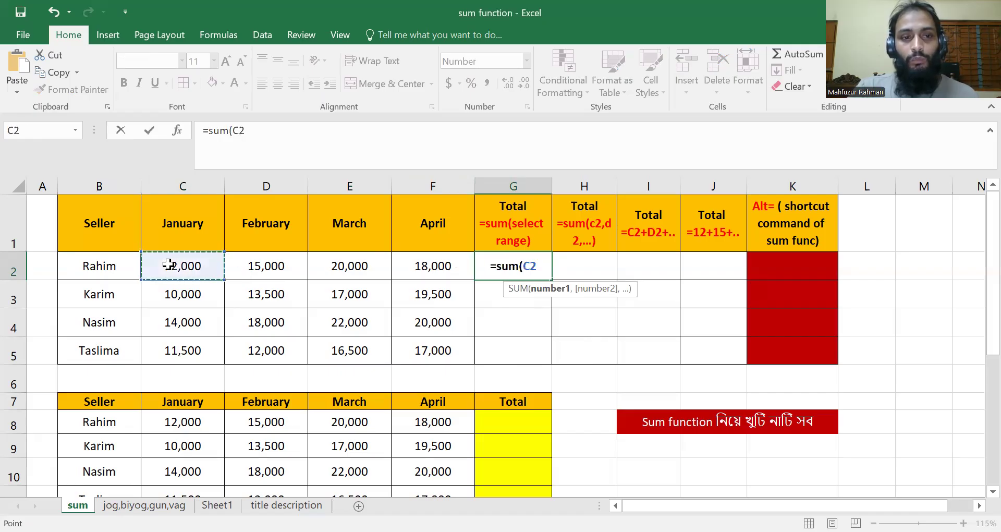
{"action": "left_click", "coordinate": [427, 263], "text": "shift"}
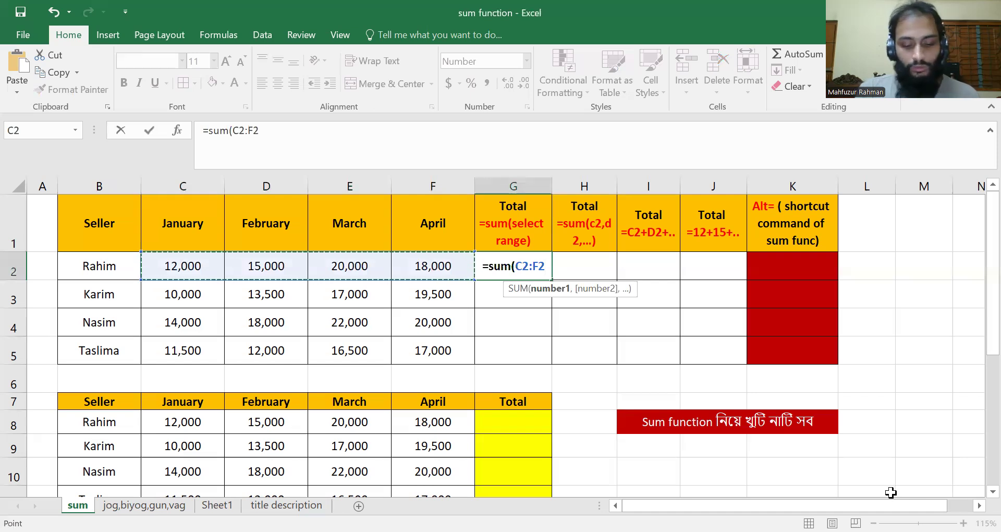
{"action": "type", "text": ")"}
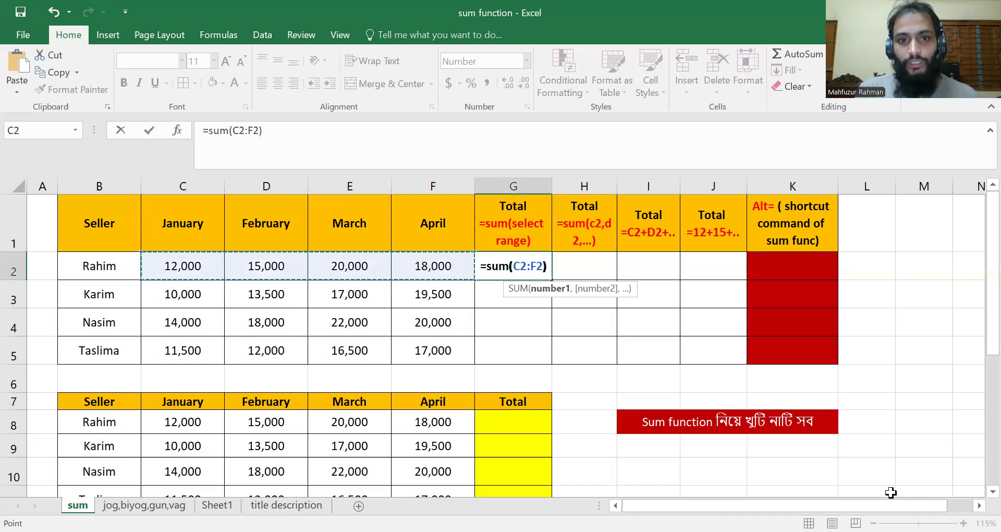
{"action": "key", "text": "Return"}
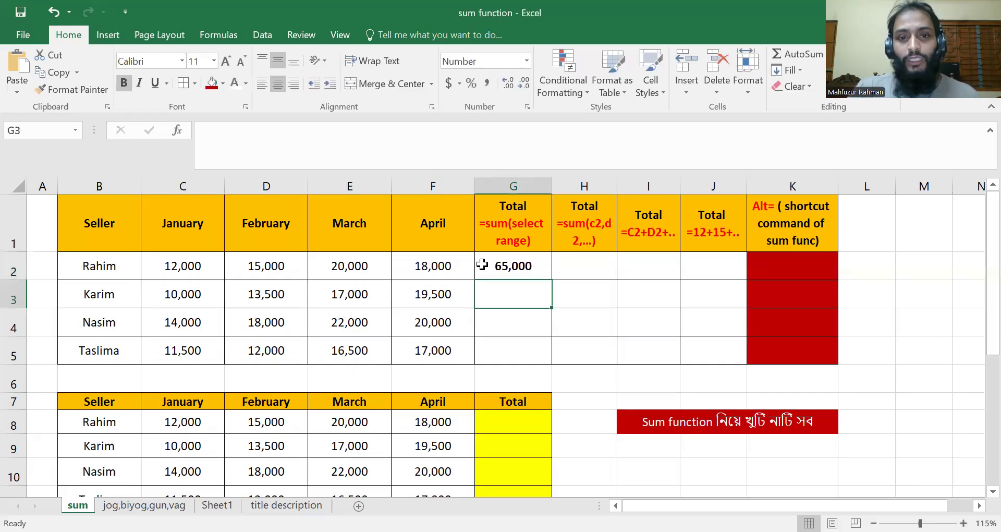
{"action": "left_click", "coordinate": [542, 267]}
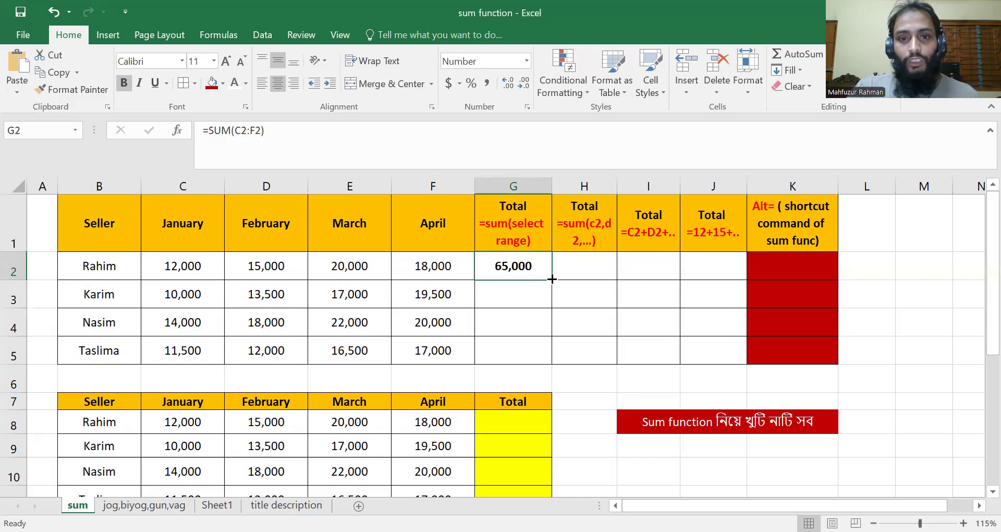
{"action": "double_click", "coordinate": [552, 279]}
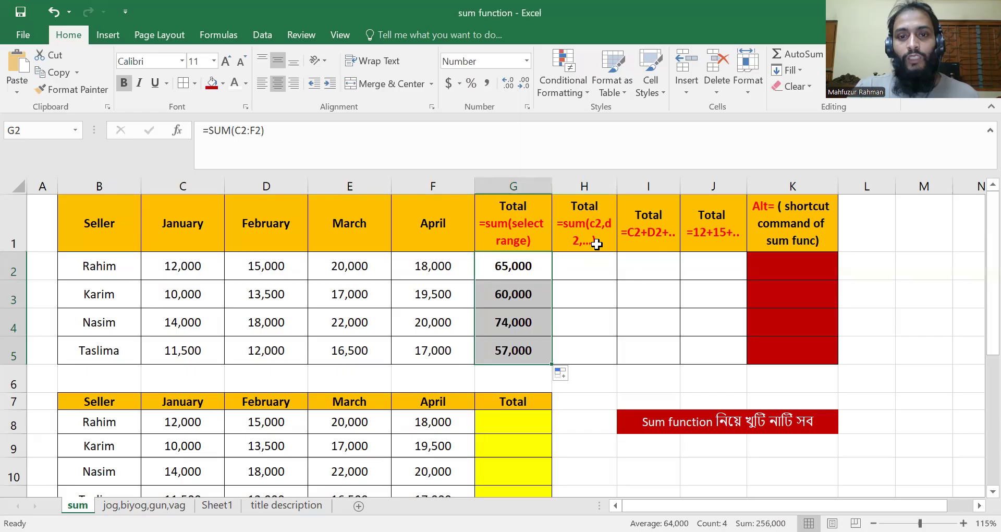
{"action": "left_click", "coordinate": [584, 275]}
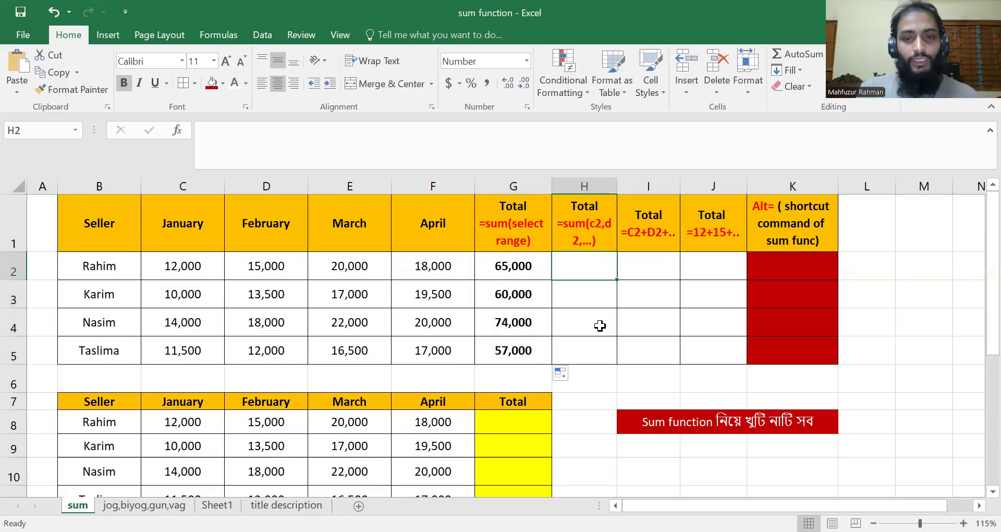
{"action": "type", "text": "sum("}
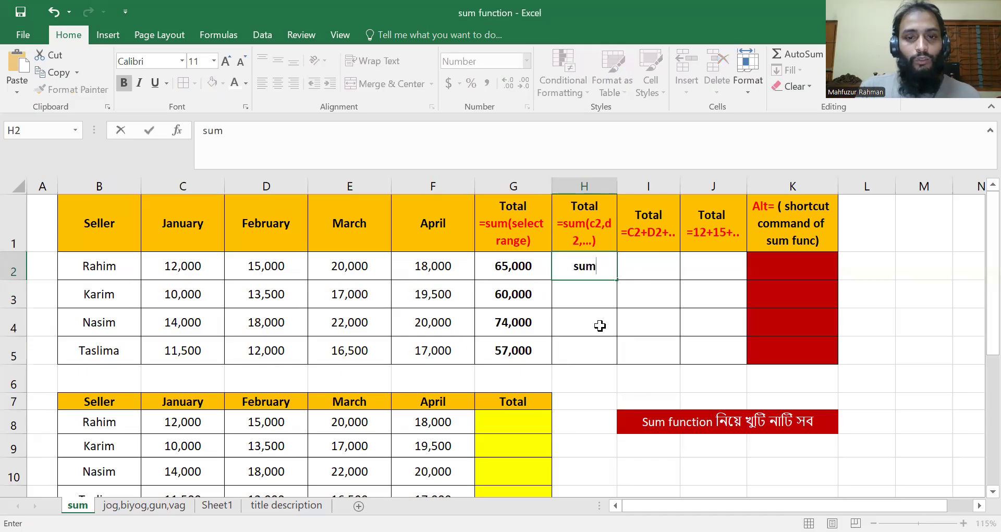
{"action": "key", "text": "BackSpace"}
{"action": "key", "text": "BackSpace"}
{"action": "key", "text": "BackSpace"}
{"action": "key", "text": "BackSpace"}
Enter =SUM(C2,D2,E2,F2) in H2 with each month's cell as a separate argument, and fill the formula down to H5
{"action": "type", "text": "="}
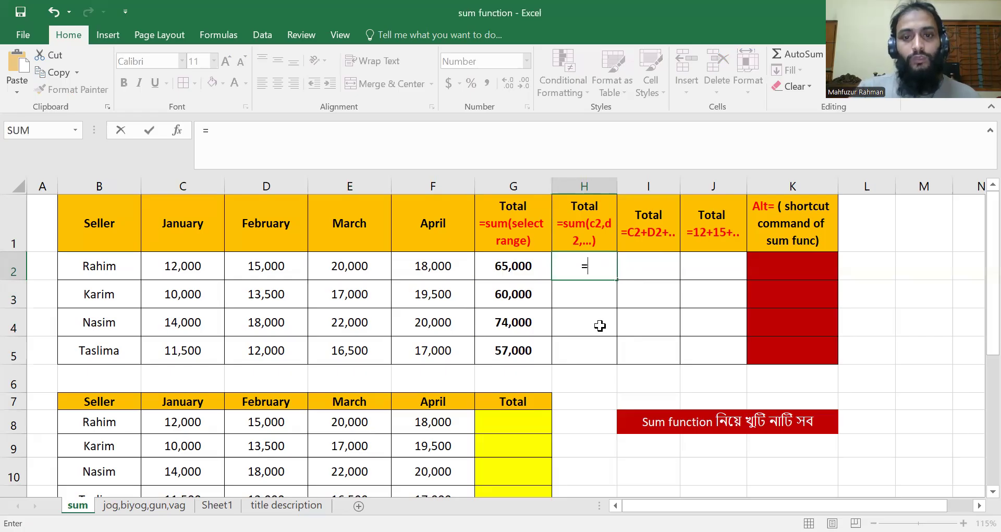
{"action": "type", "text": "sum("}
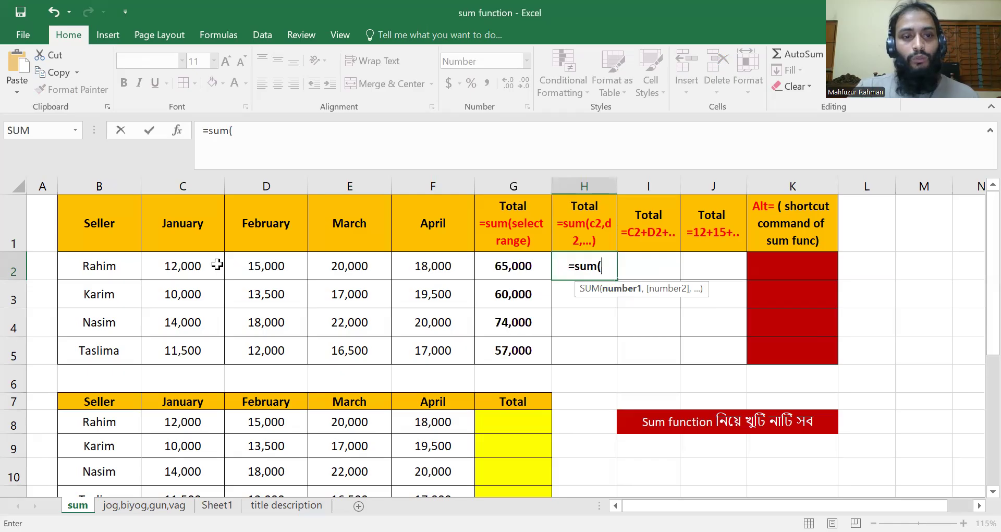
{"action": "left_click", "coordinate": [180, 266]}
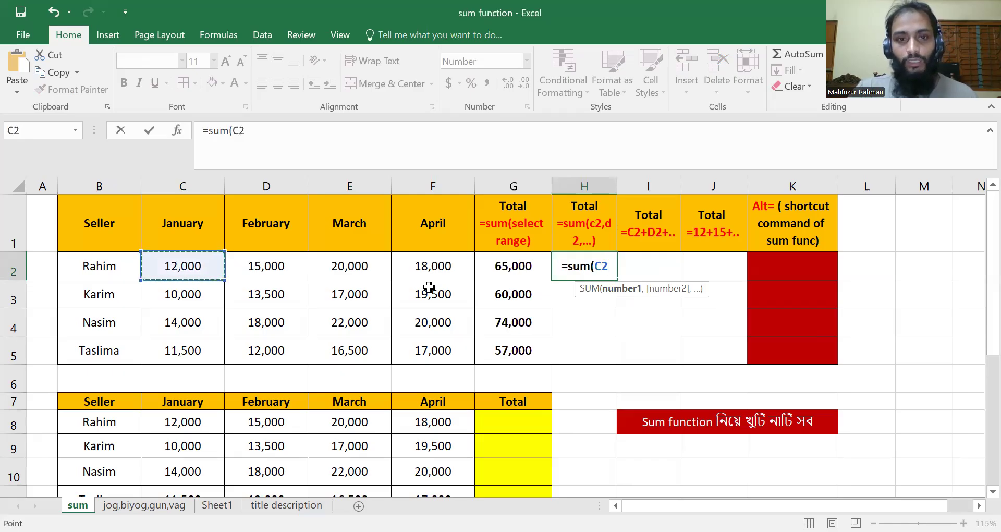
{"action": "type", "text": ","}
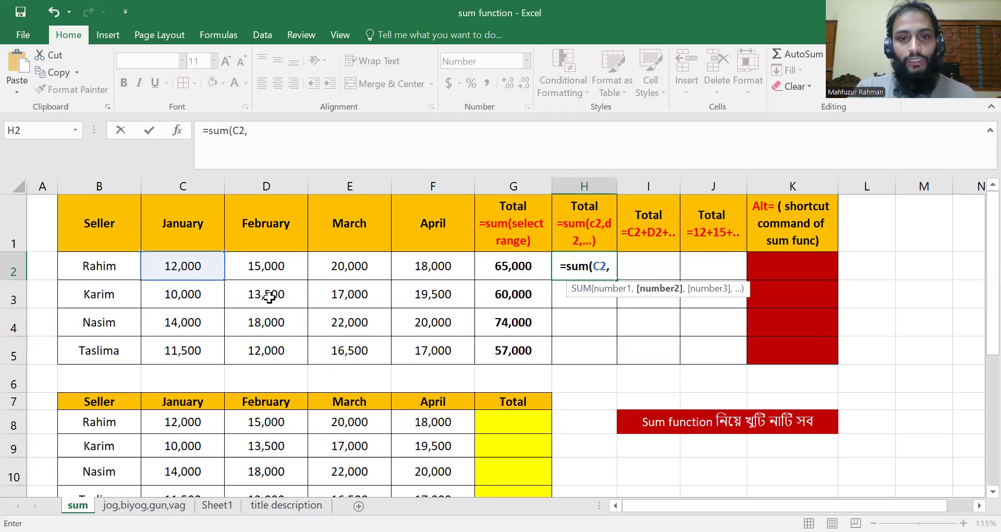
{"action": "left_click", "coordinate": [266, 266]}
{"action": "type", "text": ","}
{"action": "left_click", "coordinate": [351, 265]}
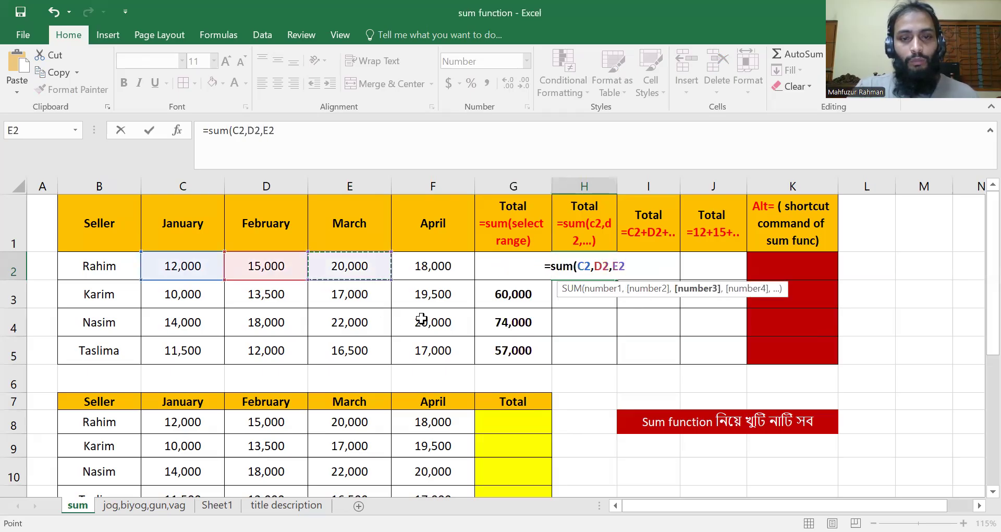
{"action": "type", "text": ","}
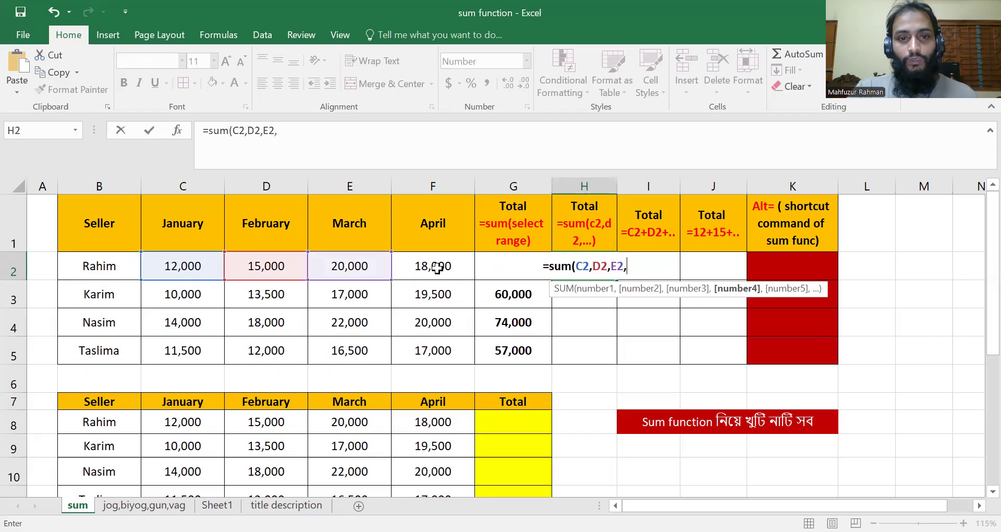
{"action": "left_click", "coordinate": [437, 268]}
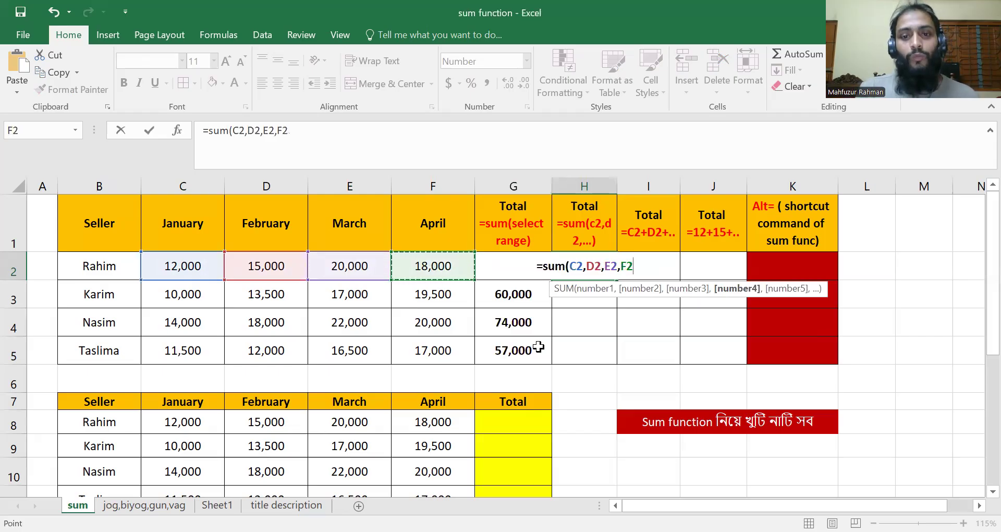
{"action": "type", "text": ")"}
{"action": "key", "text": "Return"}
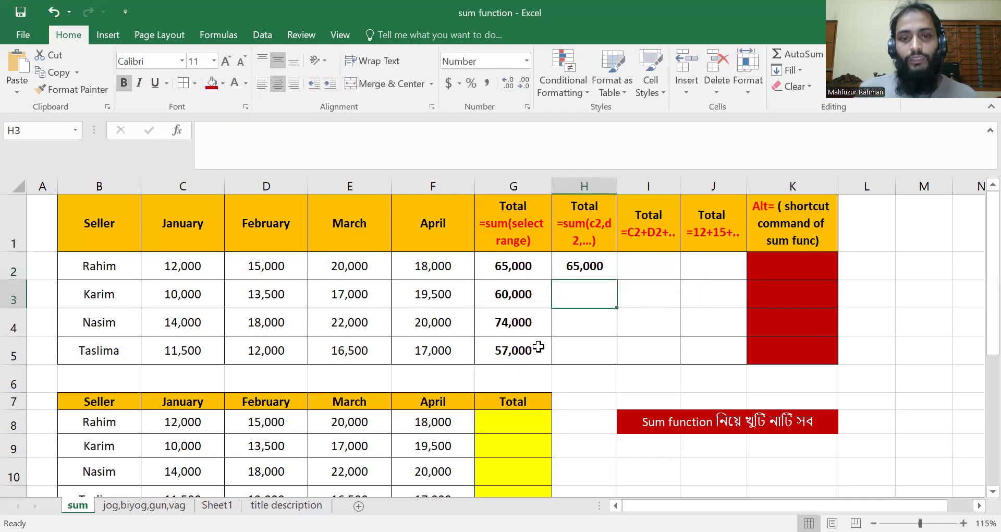
{"action": "left_click", "coordinate": [605, 267]}
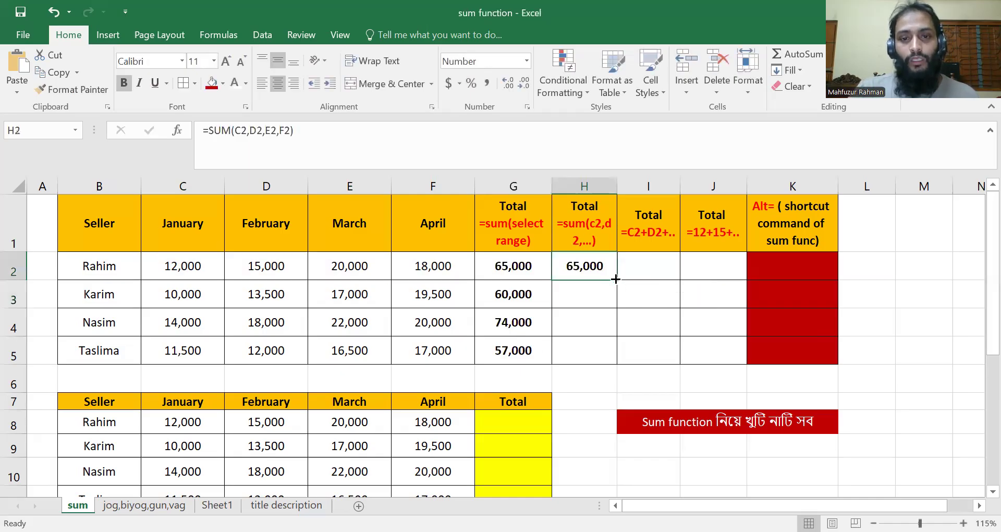
{"action": "double_click", "coordinate": [616, 280]}
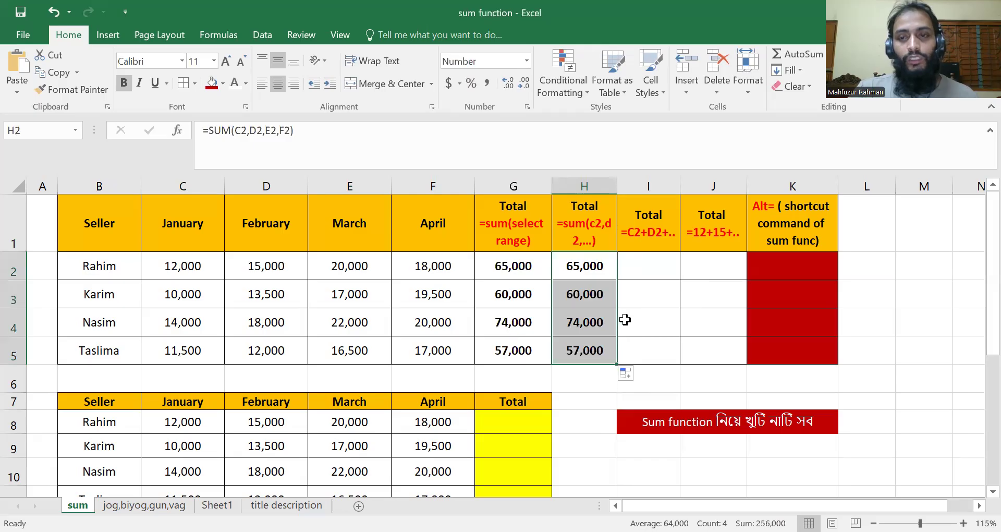
Add the four monthly cells in I2 with =C2+D2+E2+F2 and fill the formula down to I5
{"action": "left_click", "coordinate": [648, 265]}
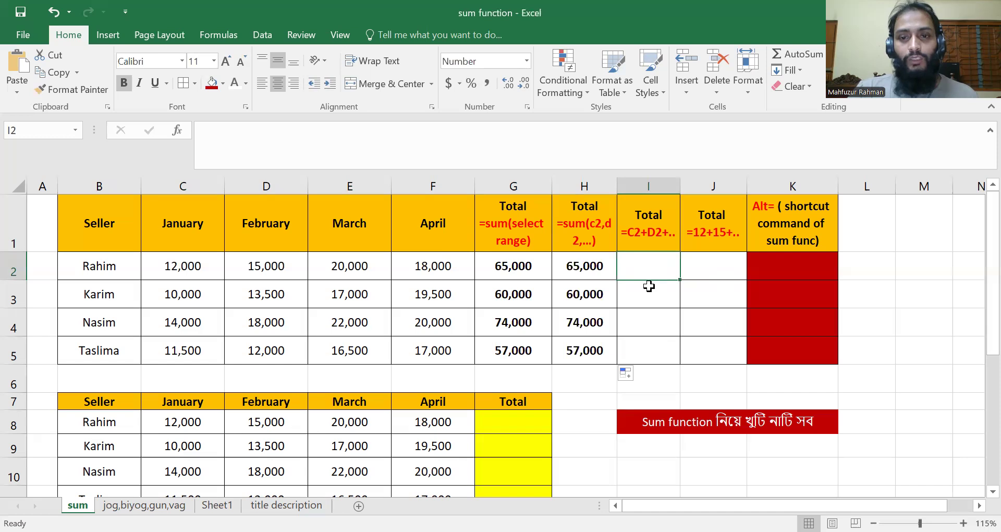
{"action": "type", "text": "="}
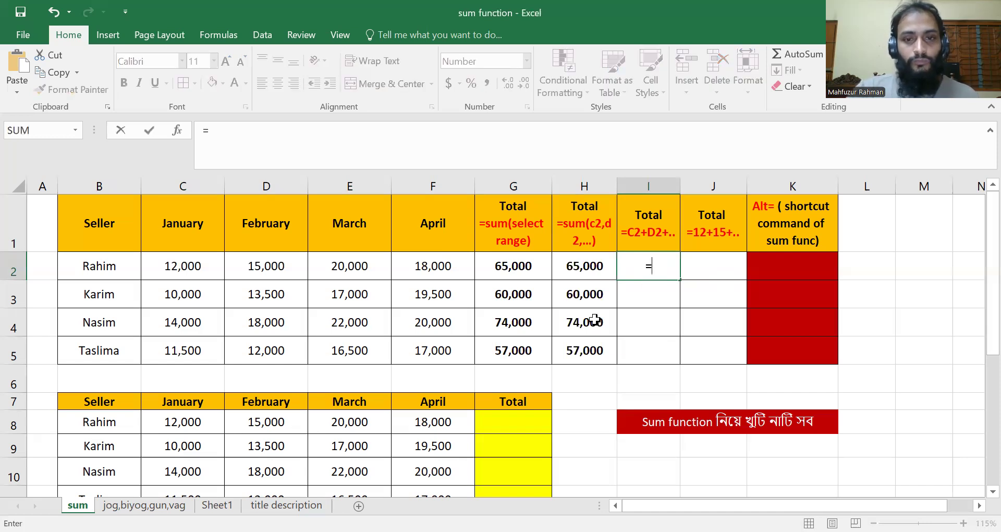
{"action": "left_click", "coordinate": [183, 266]}
{"action": "type", "text": "+"}
{"action": "left_click", "coordinate": [269, 266]}
{"action": "type", "text": "+"}
{"action": "left_click", "coordinate": [334, 263]}
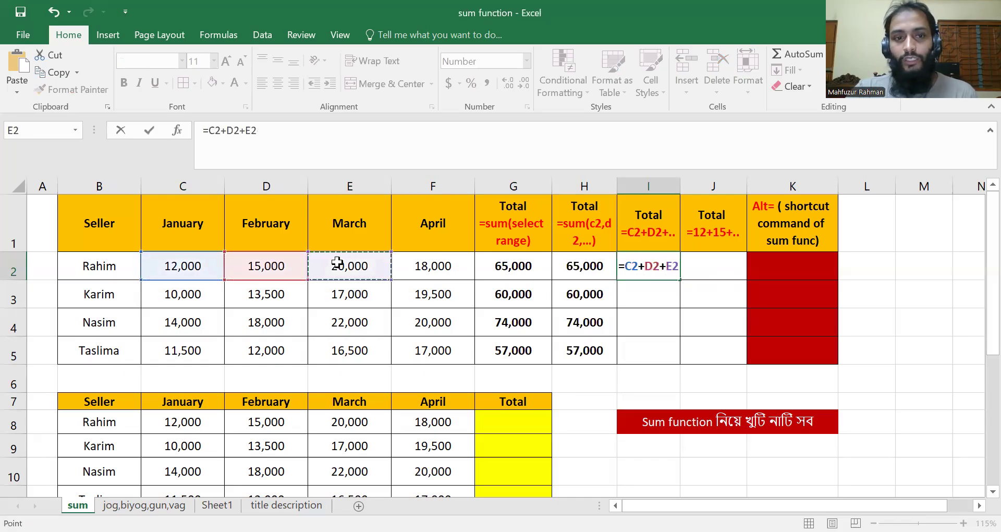
{"action": "type", "text": "+"}
{"action": "left_click", "coordinate": [432, 267]}
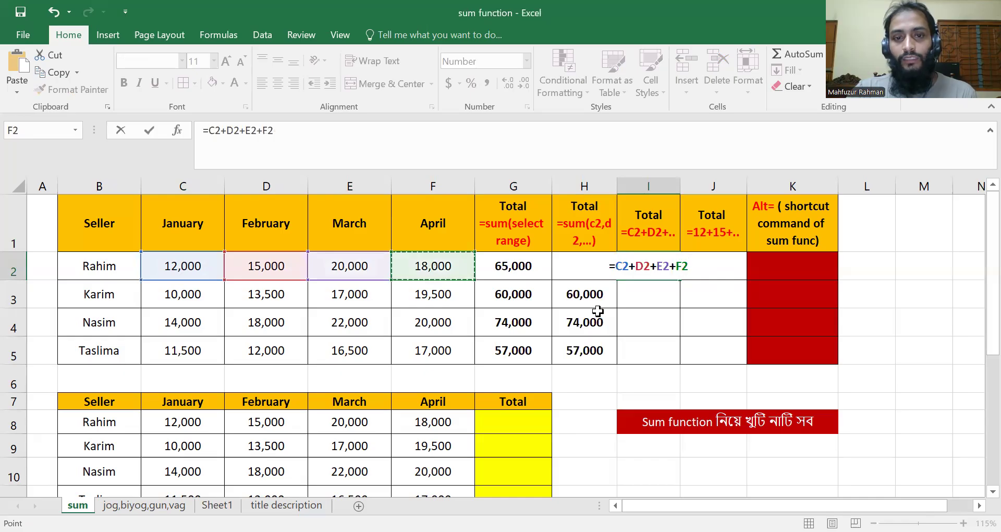
{"action": "key", "text": "Return"}
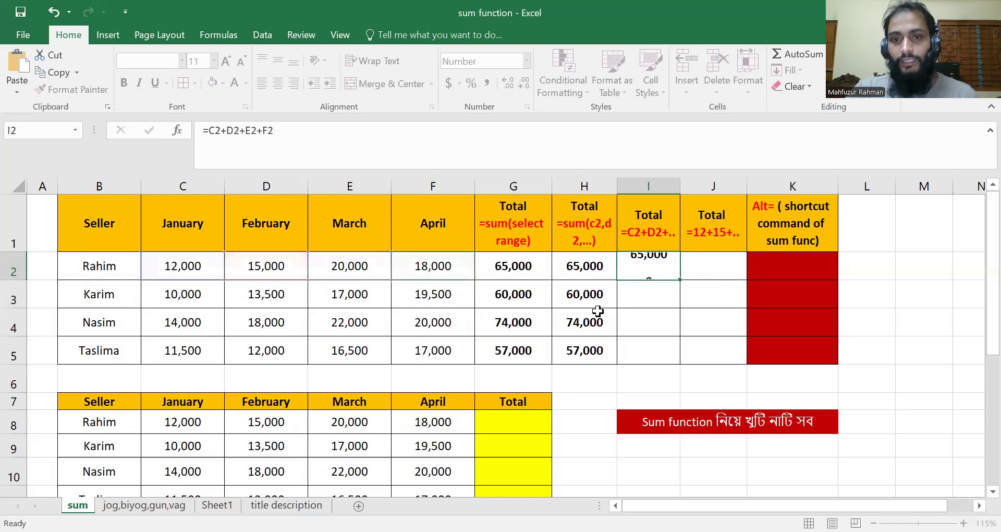
{"action": "left_click", "coordinate": [671, 277]}
{"action": "left_click_drag", "start_coordinate": [680, 279], "coordinate": [681, 366]}
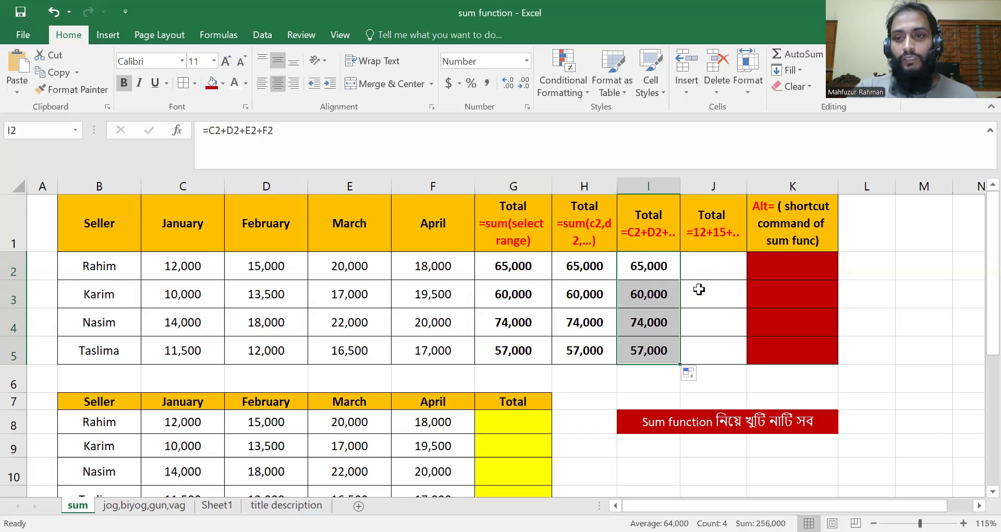
Enter =12000+15000+20000+18000 in J2 as typed numbers and fill the formula down to J5
{"action": "left_click", "coordinate": [698, 264]}
{"action": "type", "text": "="}
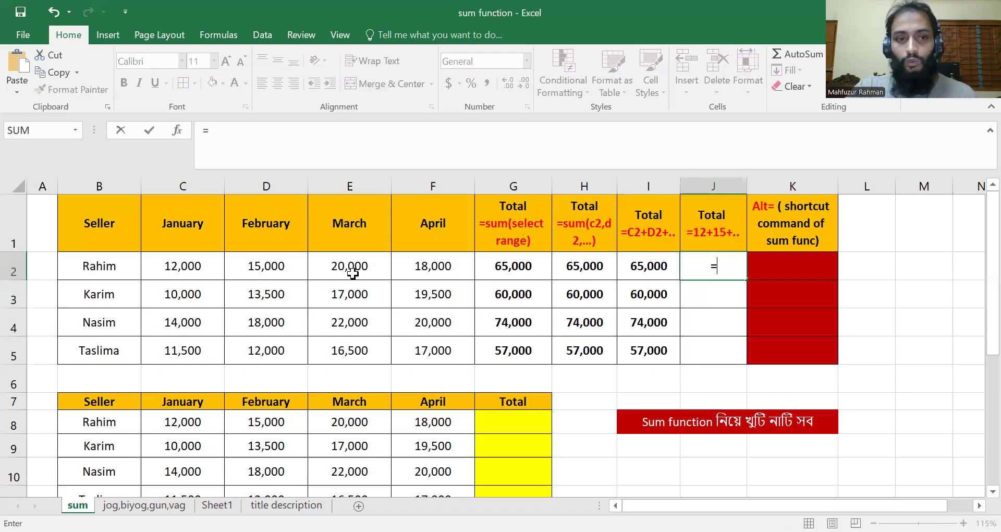
{"action": "type", "text": "12"}
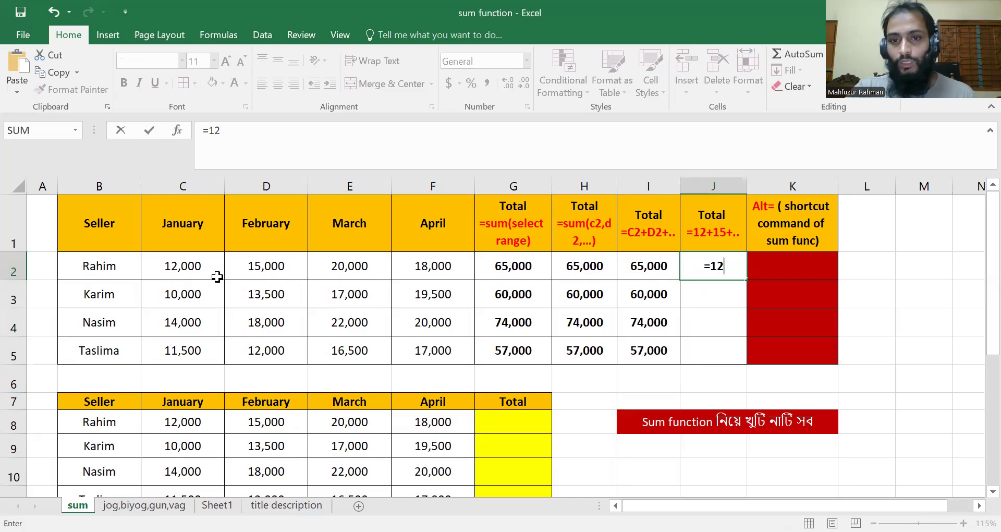
{"action": "type", "text": "000+"}
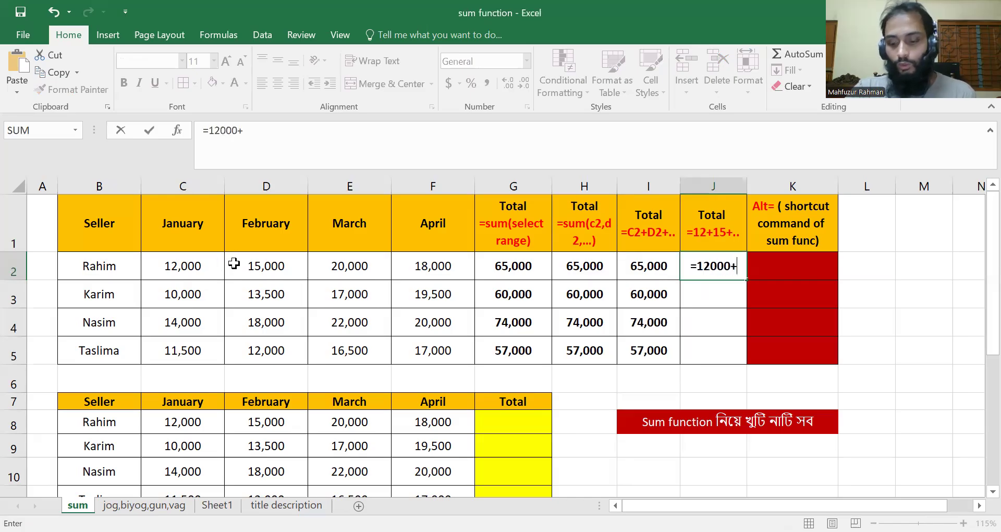
{"action": "type", "text": "15000+2000"}
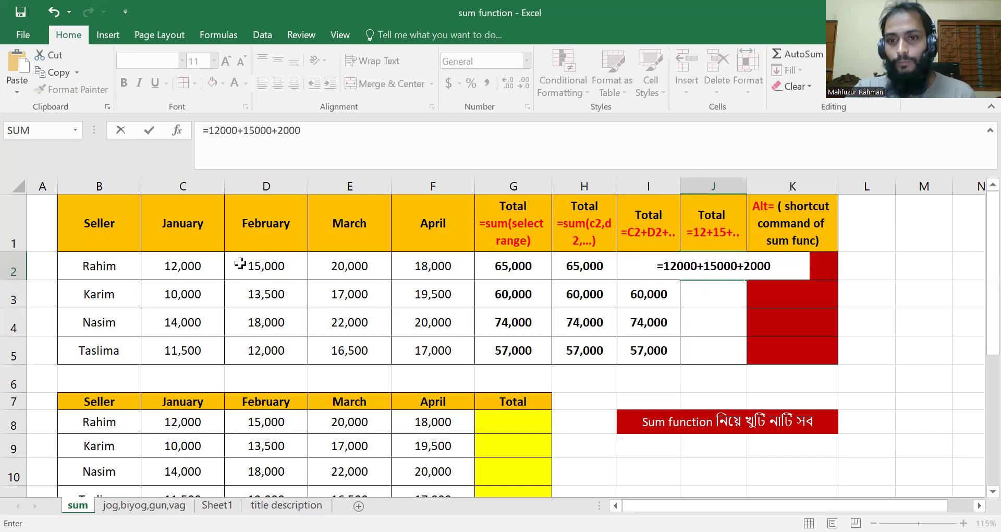
{"action": "type", "text": "+"}
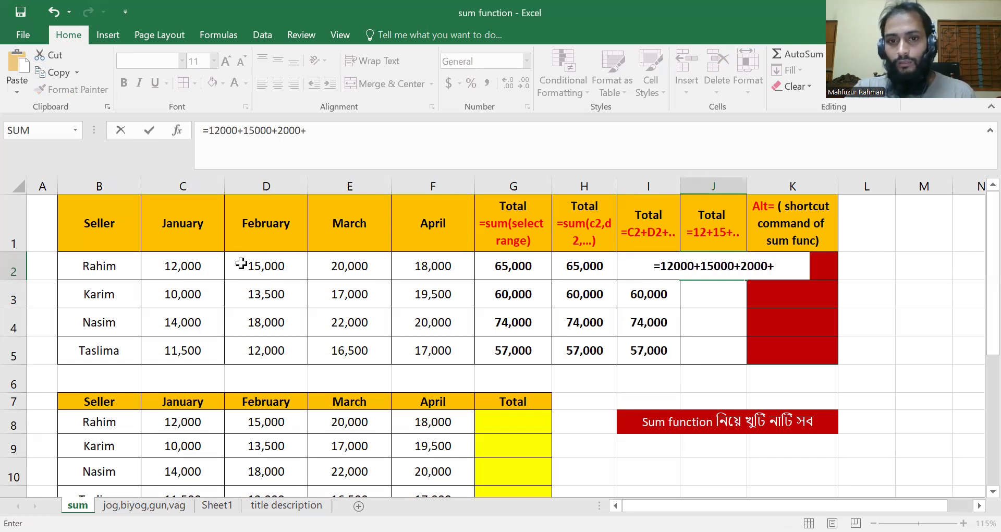
{"action": "left_click", "coordinate": [750, 267]}
{"action": "type", "text": "0+"}
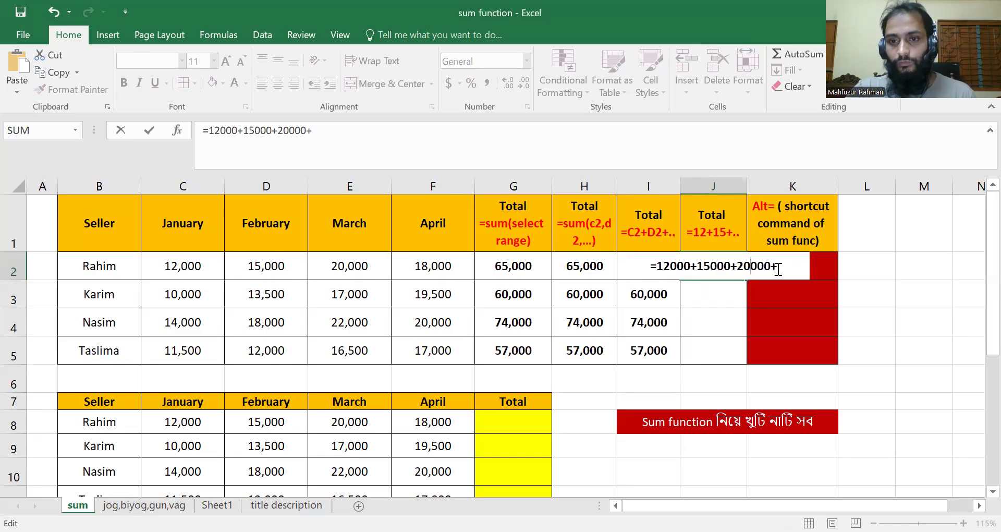
{"action": "type", "text": "18000"}
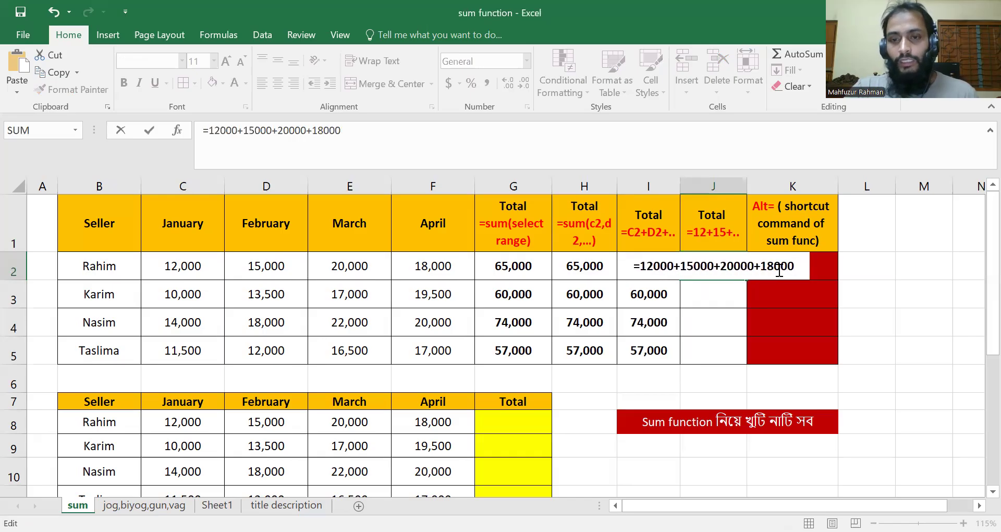
{"action": "key", "text": "Return"}
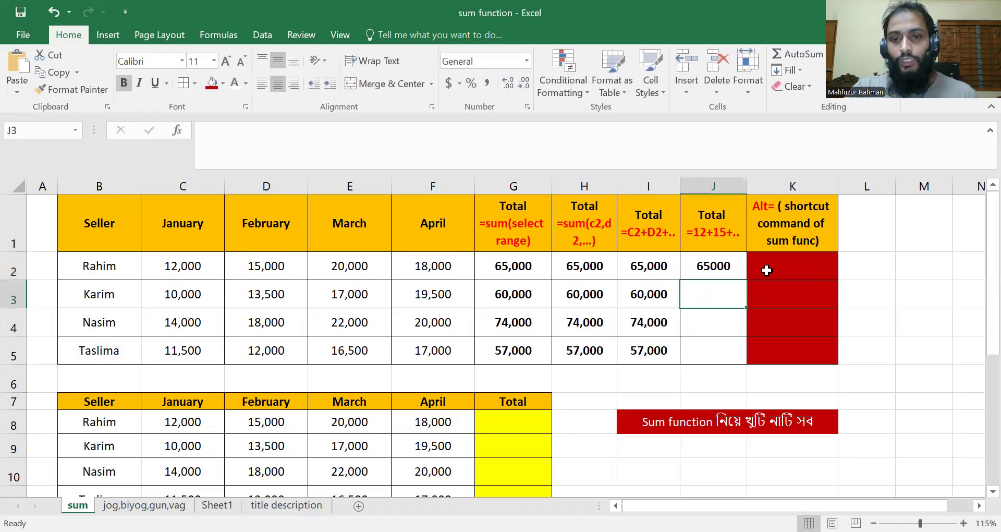
{"action": "left_click", "coordinate": [719, 267]}
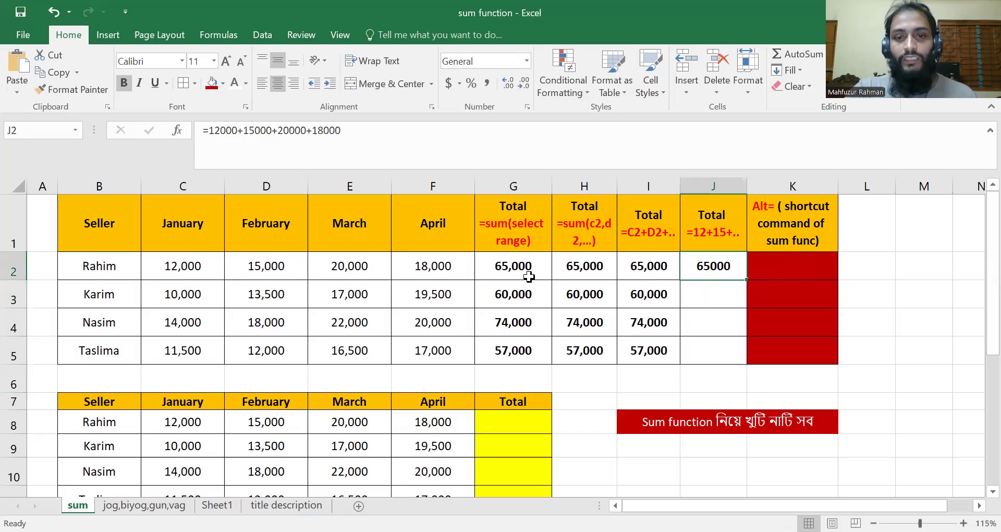
{"action": "left_click_drag", "start_coordinate": [747, 279], "coordinate": [748, 363]}
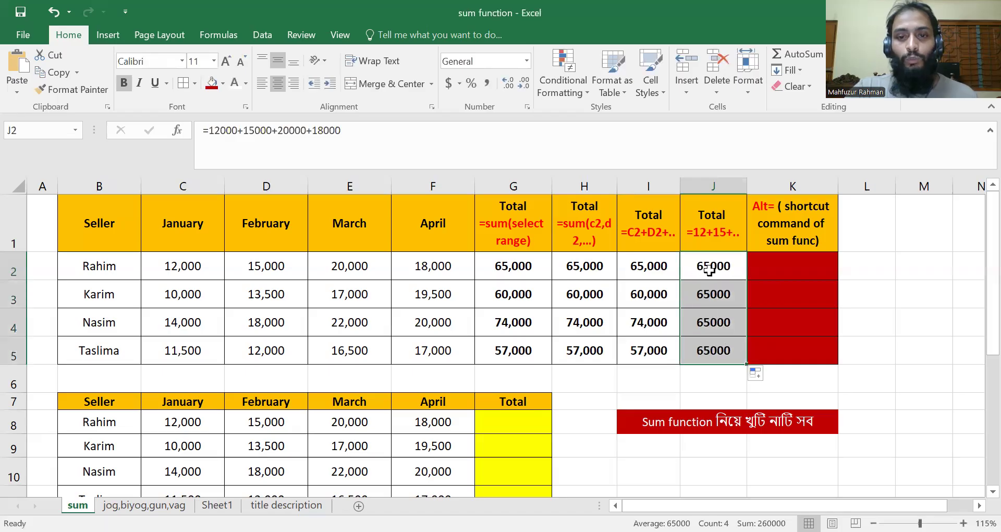
Inspect the formula in each cell from J2 to J5 of the typed-numbers total column
{"action": "left_click", "coordinate": [709, 270]}
{"action": "left_click", "coordinate": [706, 290]}
{"action": "left_click", "coordinate": [714, 321]}
{"action": "left_click", "coordinate": [715, 349]}
{"action": "left_click", "coordinate": [717, 272]}
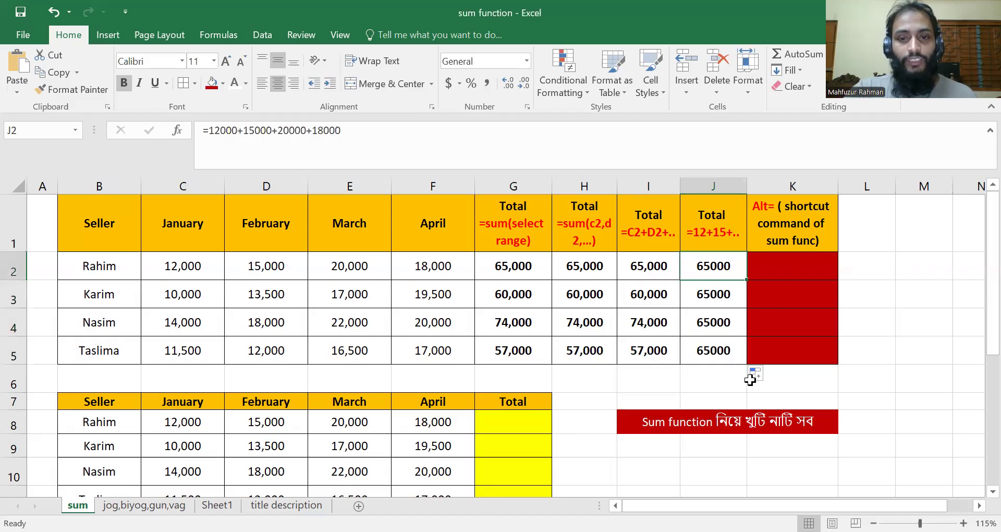
{"action": "left_click_drag", "start_coordinate": [722, 262], "coordinate": [713, 351]}
{"action": "left_click", "coordinate": [910, 347]}
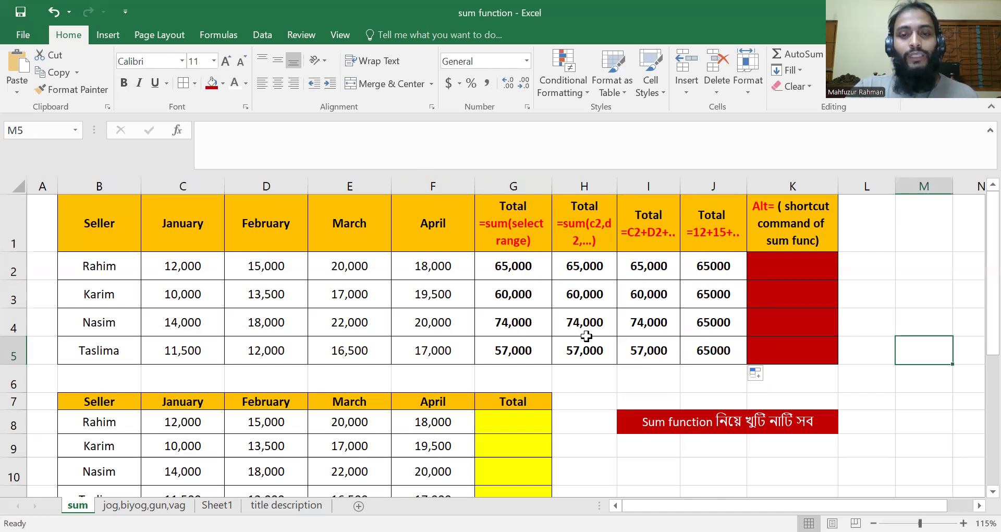
Total the first seller's months in G8 of the second table with AutoSum, =SUM(C8:F8), and fill it down to G11
{"action": "scroll", "coordinate": [667, 281], "scroll_direction": "down", "scroll_amount": 1}
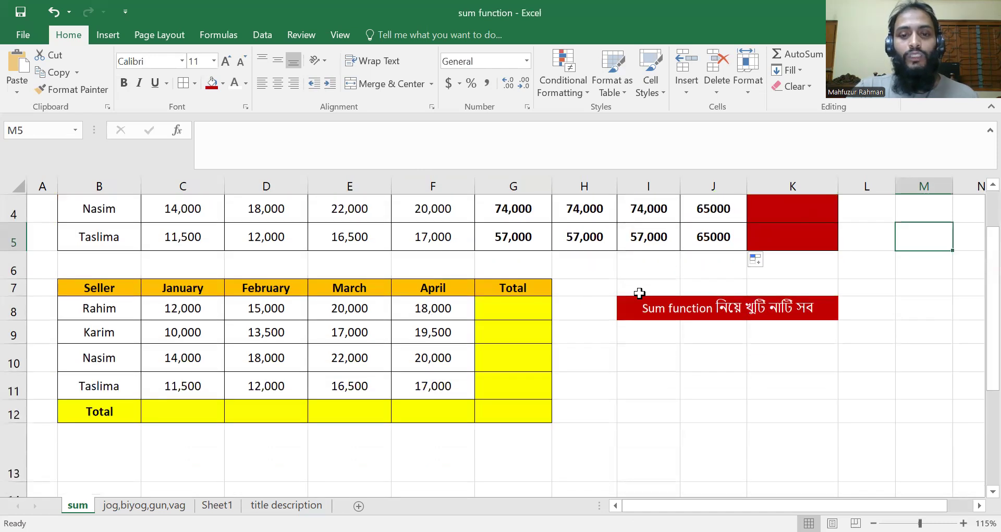
{"action": "scroll", "coordinate": [600, 300], "scroll_direction": "up", "scroll_amount": 1}
{"action": "scroll", "coordinate": [546, 307], "scroll_direction": "up", "scroll_amount": 1}
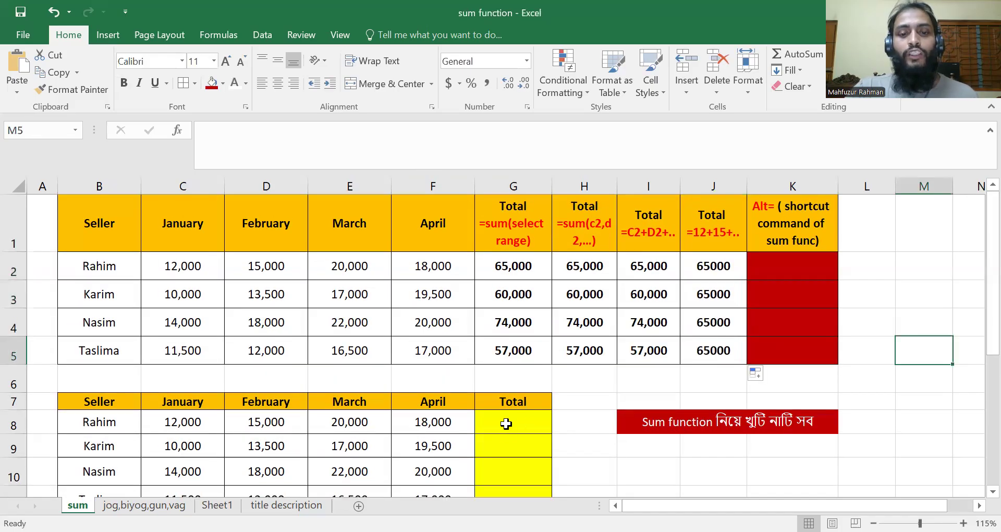
{"action": "left_click", "coordinate": [506, 423]}
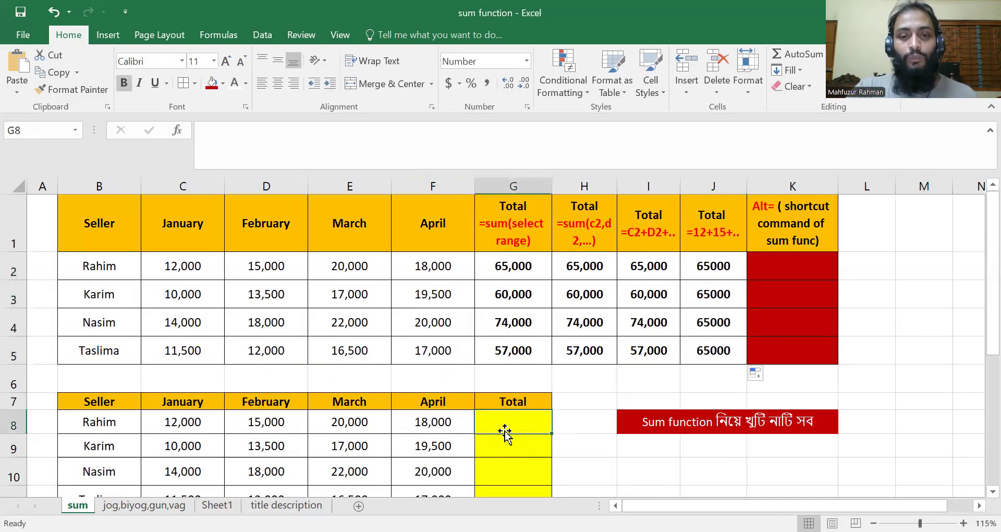
{"action": "scroll", "coordinate": [620, 385], "scroll_direction": "down", "scroll_amount": 1}
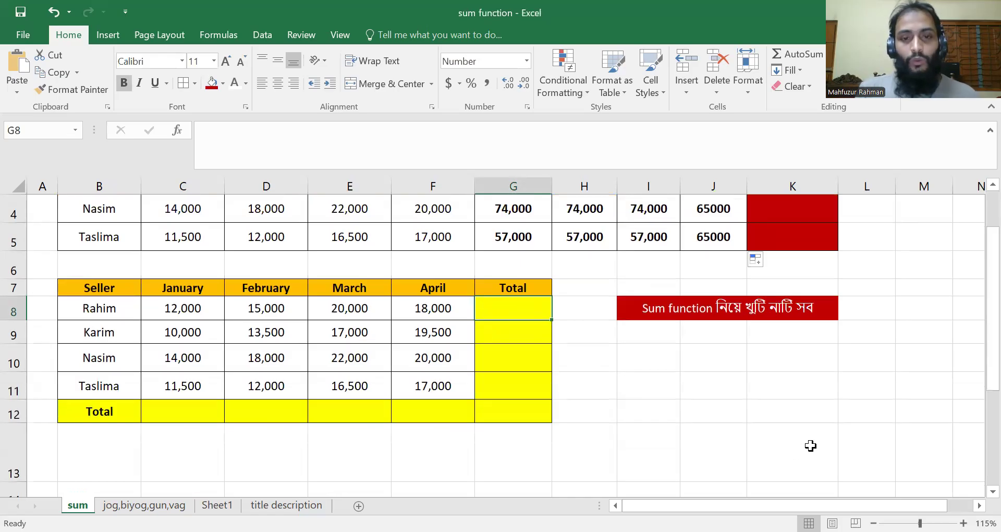
{"action": "key", "text": "alt"}
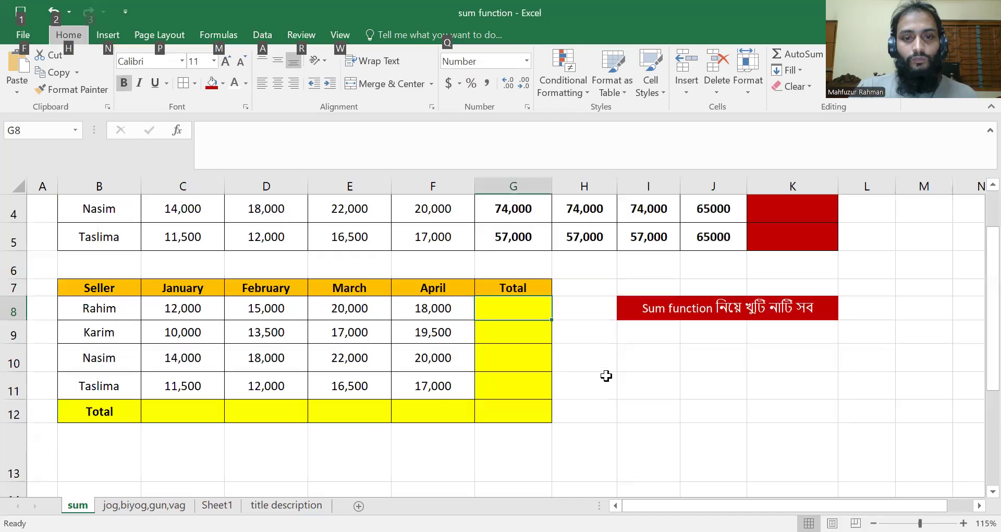
{"action": "double_click", "coordinate": [532, 314]}
{"action": "key", "text": "alt+equal"}
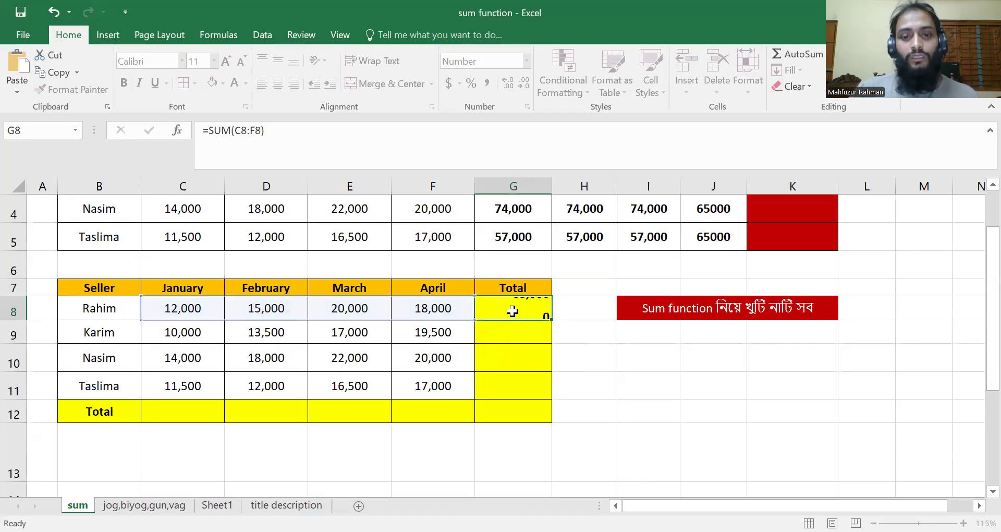
{"action": "key", "text": "ctrl+Return"}
{"action": "left_click_drag", "start_coordinate": [553, 318], "coordinate": [543, 386]}
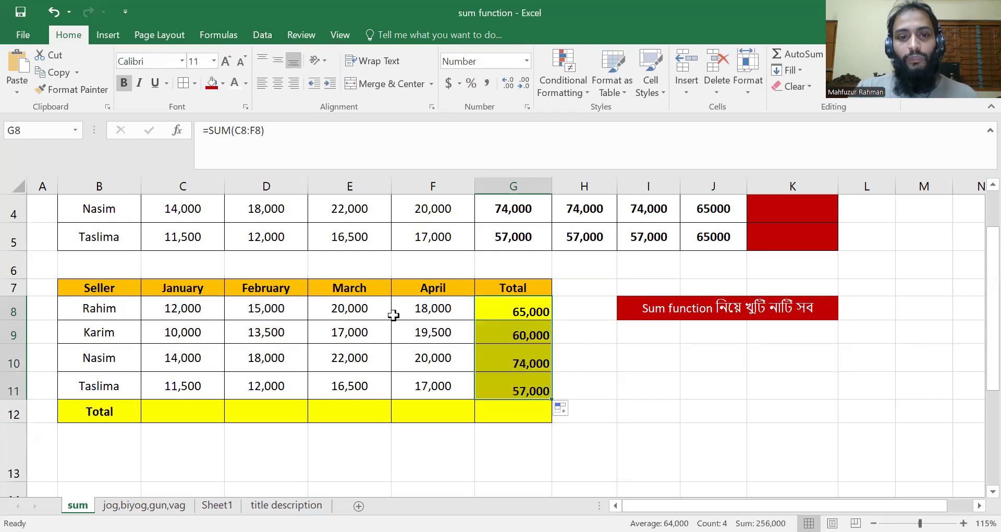
Clear the totals from G8 to G11 in the second table
{"action": "left_click", "coordinate": [645, 400]}
{"action": "left_click_drag", "start_coordinate": [532, 313], "coordinate": [527, 385]}
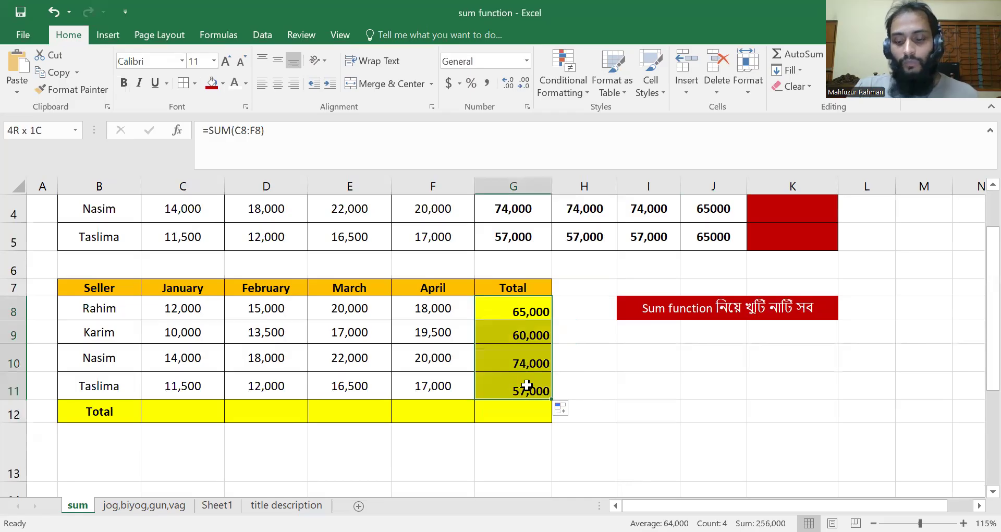
{"action": "key", "text": "Delete"}
Apply AutoSum to G8:G11 and C12:F12 together to total every seller and every month in the second table
{"action": "left_click_drag", "start_coordinate": [194, 410], "coordinate": [398, 407]}
{"action": "left_click_drag", "start_coordinate": [523, 320], "coordinate": [595, 385]}
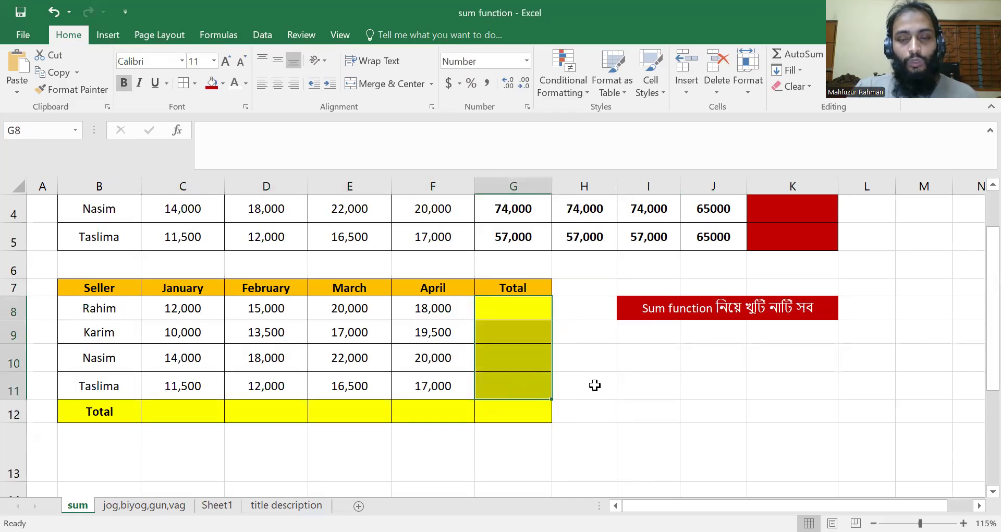
{"action": "left_click", "coordinate": [667, 395]}
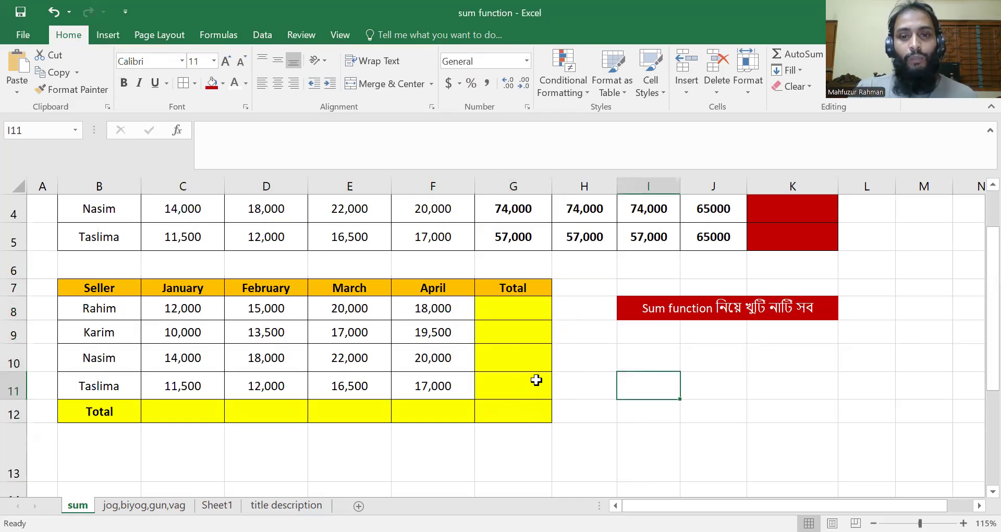
{"action": "left_click_drag", "start_coordinate": [516, 305], "coordinate": [516, 385]}
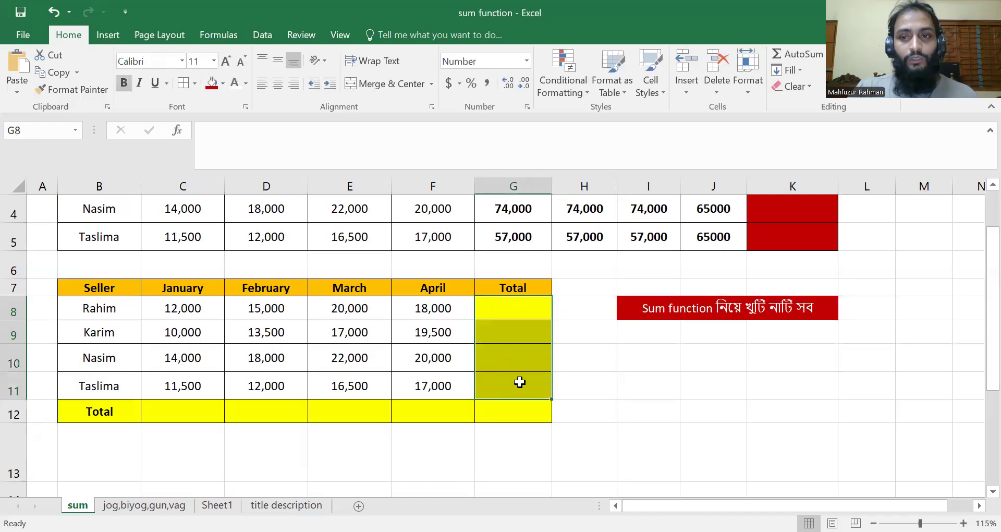
{"action": "left_click_drag", "start_coordinate": [177, 414], "coordinate": [421, 409]}
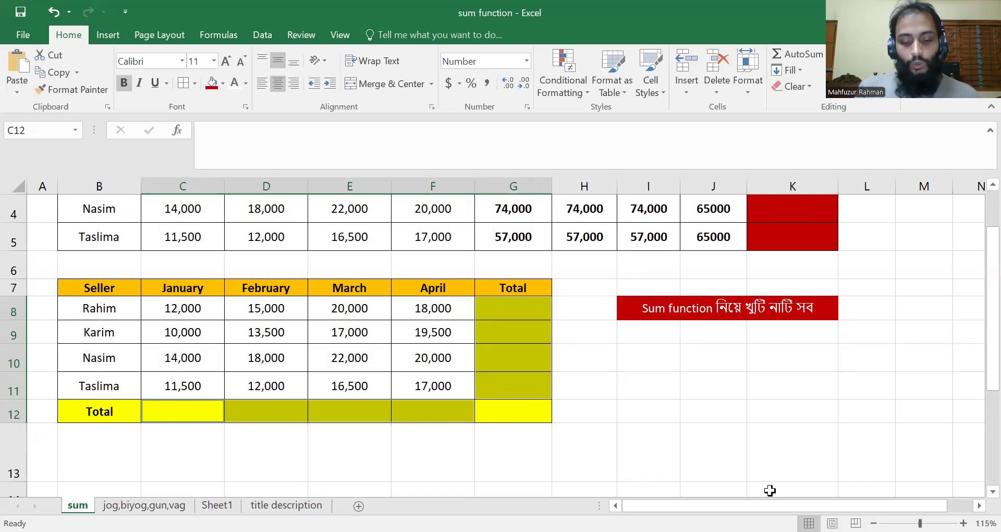
{"action": "key", "text": "alt+equal"}
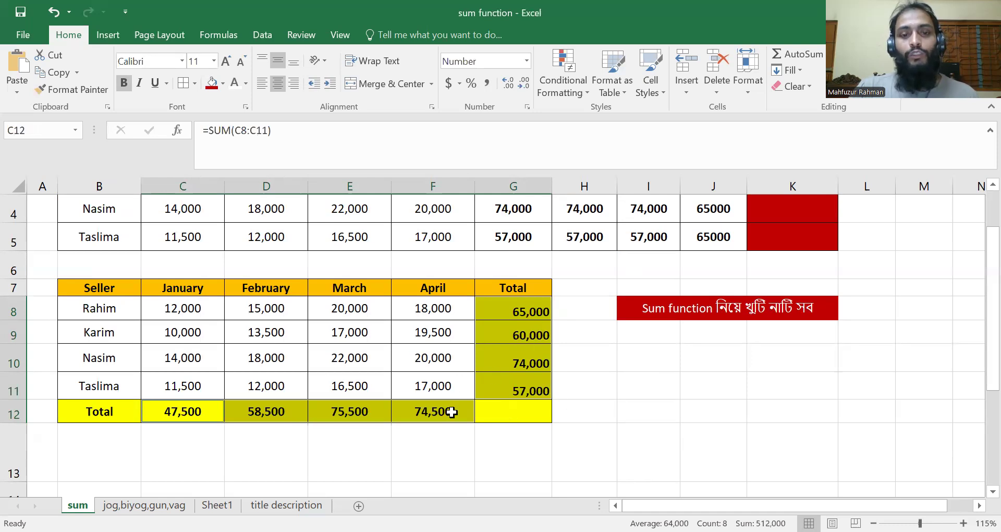
{"action": "left_click", "coordinate": [594, 402]}
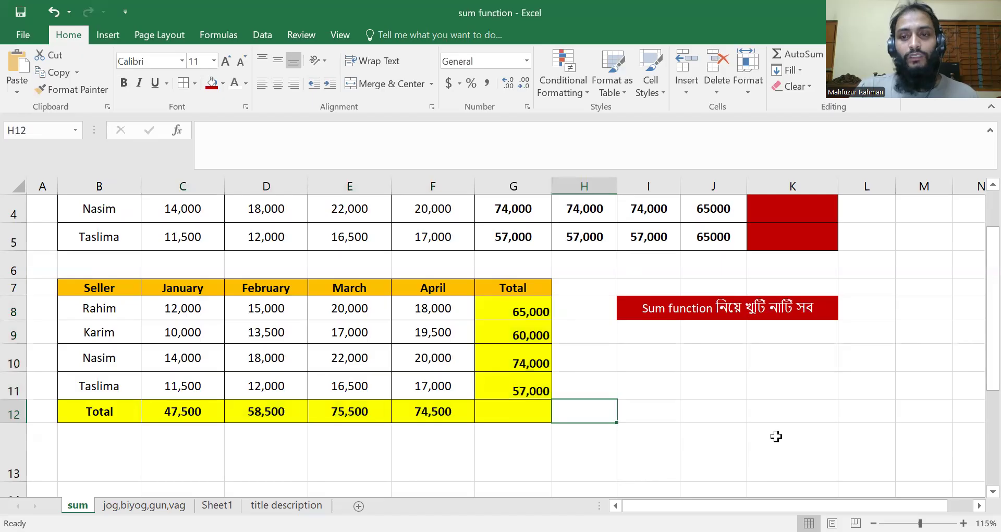
Delete the entire February column (column D) from the sheet
{"action": "scroll", "coordinate": [652, 324], "scroll_direction": "up", "scroll_amount": 1}
{"action": "scroll", "coordinate": [522, 407], "scroll_direction": "down", "scroll_amount": 1}
{"action": "scroll", "coordinate": [499, 330], "scroll_direction": "up", "scroll_amount": 1}
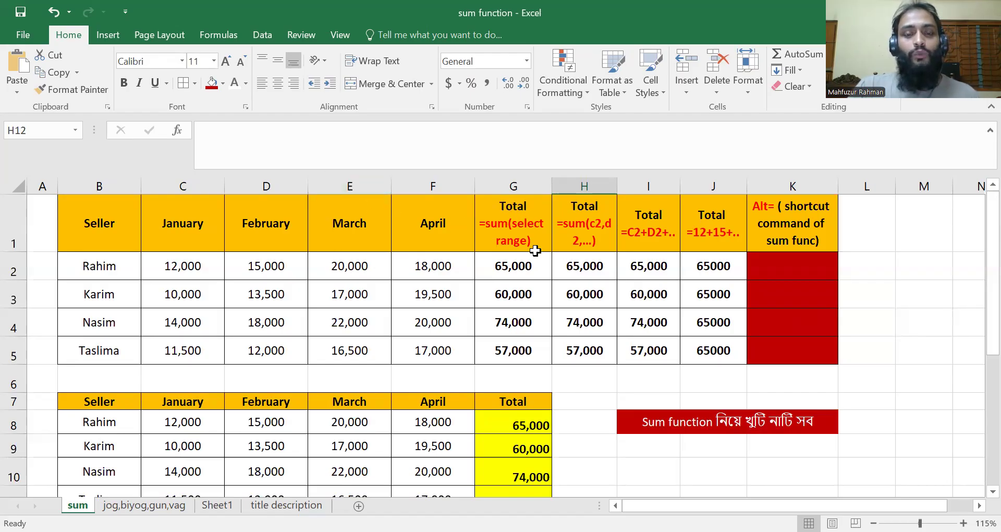
{"action": "left_click", "coordinate": [271, 181]}
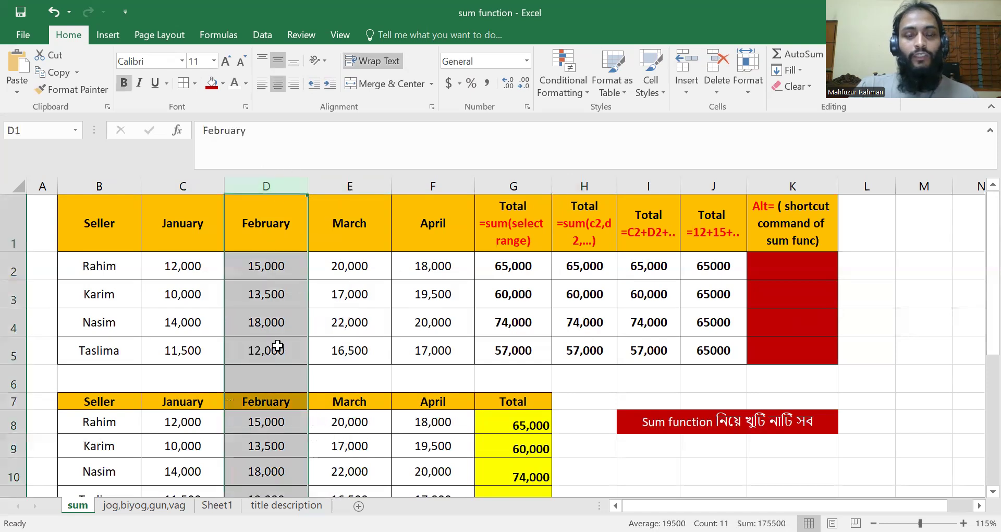
{"action": "left_click", "coordinate": [723, 67]}
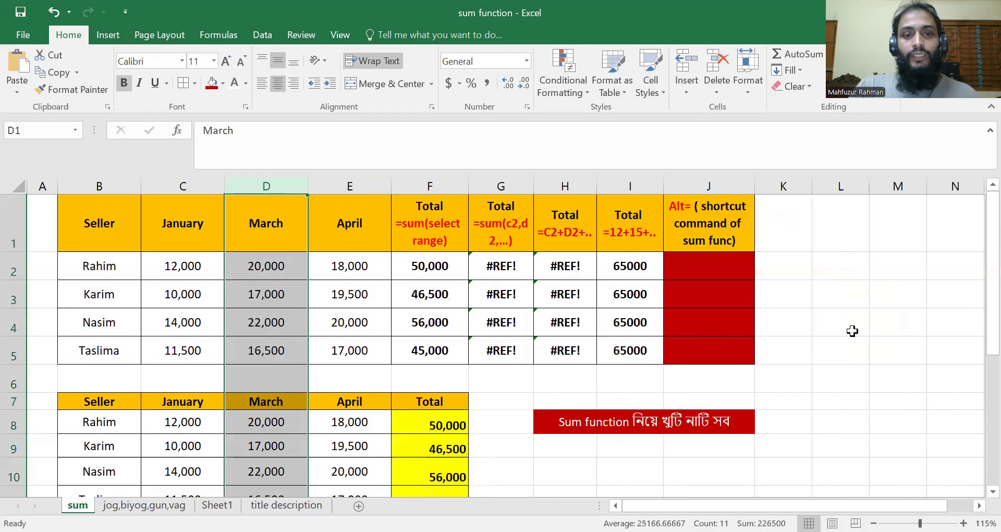
{"action": "left_click", "coordinate": [852, 331]}
Clear the typed-number totals from I2 to I5 in the first table
{"action": "scroll", "coordinate": [425, 399], "scroll_direction": "down", "scroll_amount": 1}
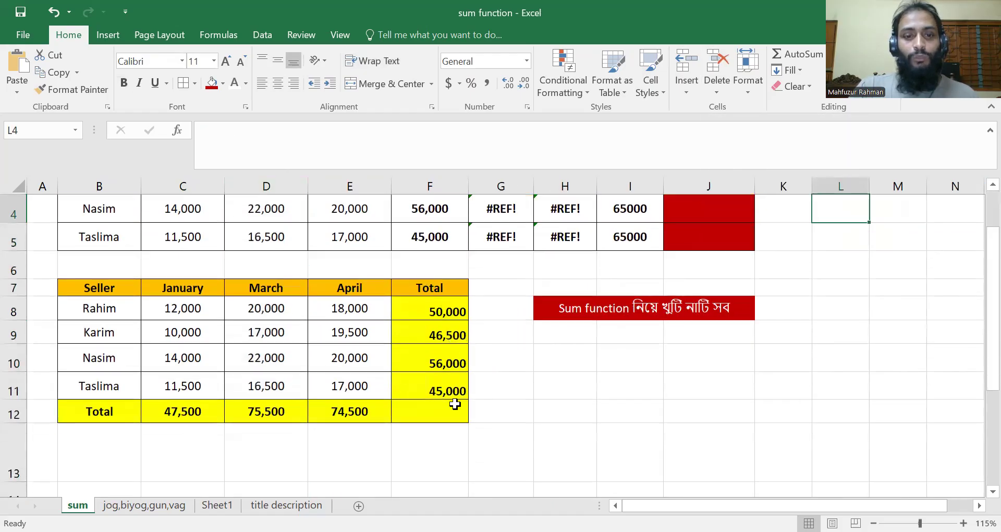
{"action": "scroll", "coordinate": [410, 324], "scroll_direction": "up", "scroll_amount": 1}
{"action": "scroll", "coordinate": [413, 324], "scroll_direction": "down", "scroll_amount": 2}
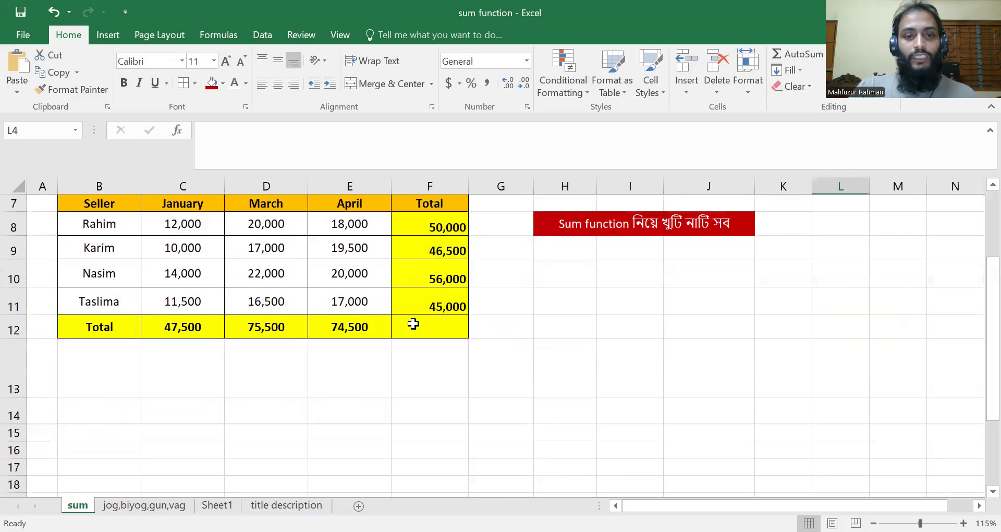
{"action": "scroll", "coordinate": [443, 384], "scroll_direction": "up", "scroll_amount": 1}
{"action": "scroll", "coordinate": [499, 313], "scroll_direction": "up", "scroll_amount": 1}
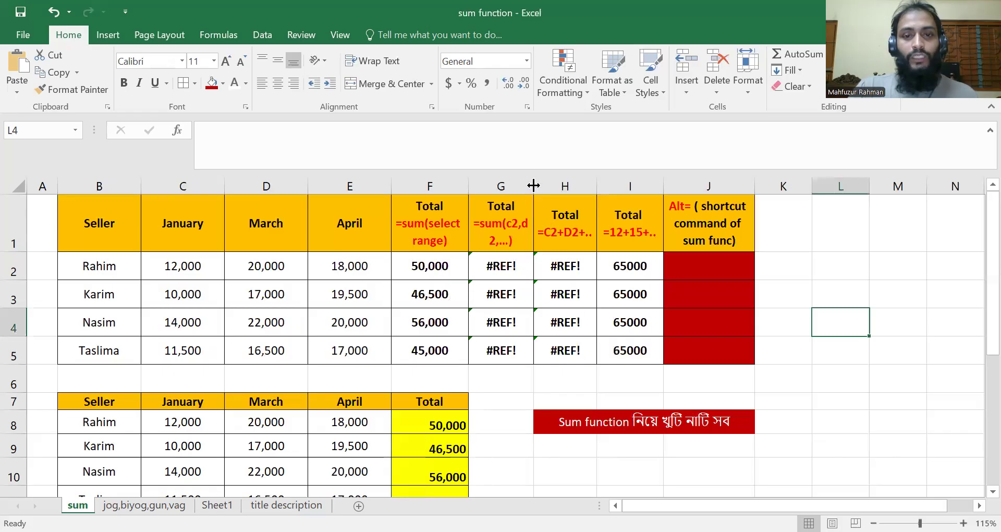
{"action": "left_click_drag", "start_coordinate": [622, 262], "coordinate": [632, 346]}
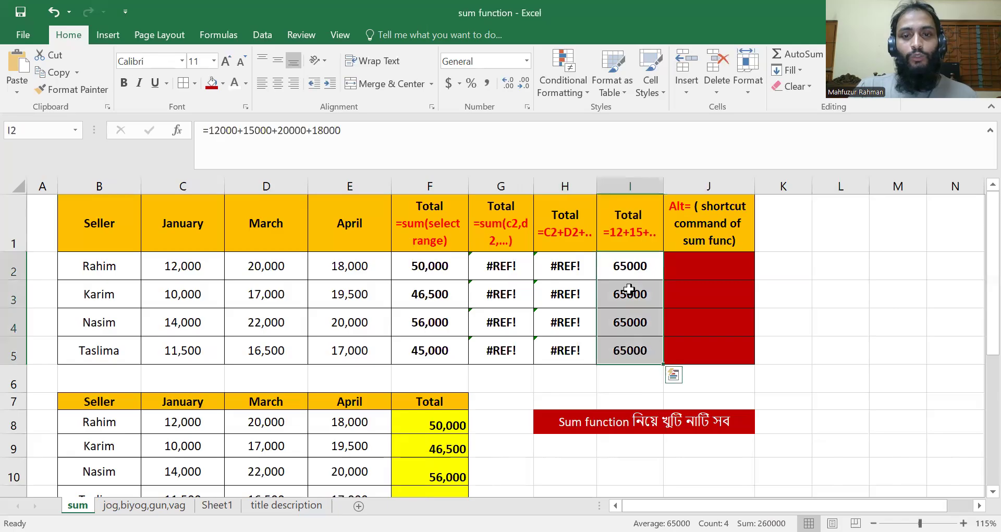
{"action": "key", "text": "Delete"}
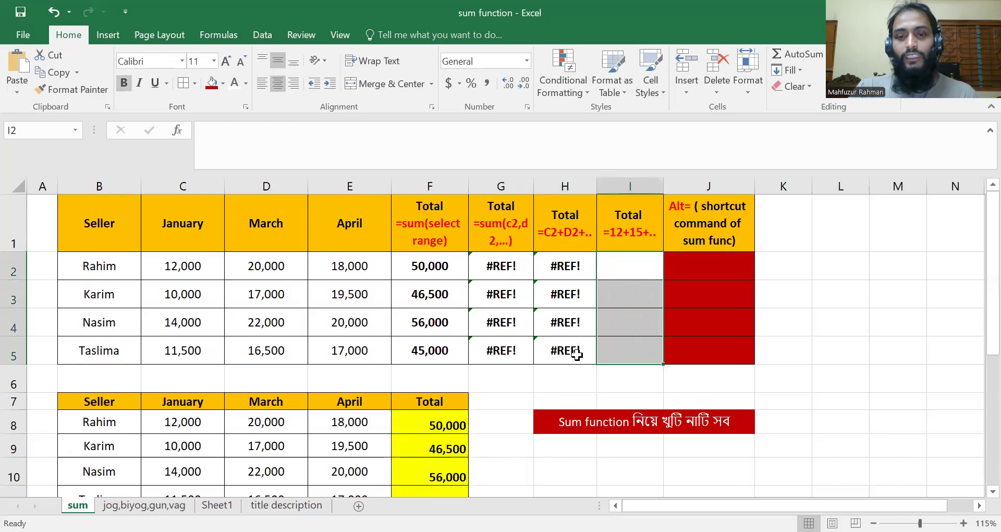
{"action": "left_click", "coordinate": [887, 389]}
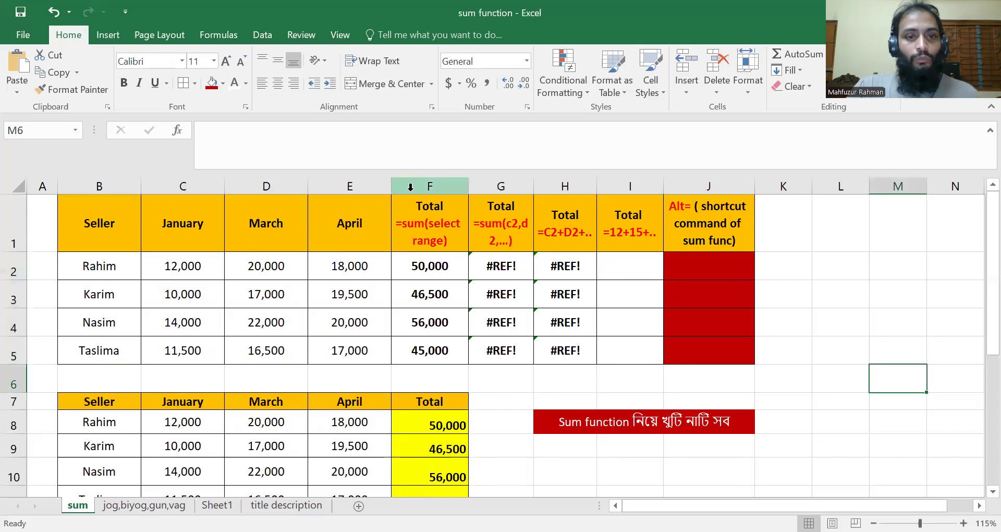
Compare how the range-based totals in column F and the cell-by-cell SUM formula in G2 respond to the deleted February column
{"action": "left_click", "coordinate": [429, 185]}
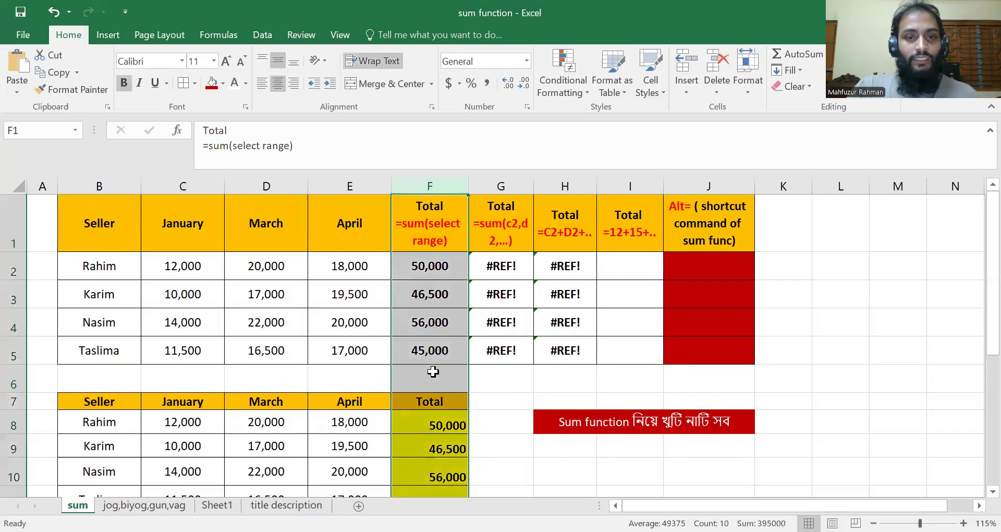
{"action": "scroll", "coordinate": [440, 438], "scroll_direction": "down", "scroll_amount": 1}
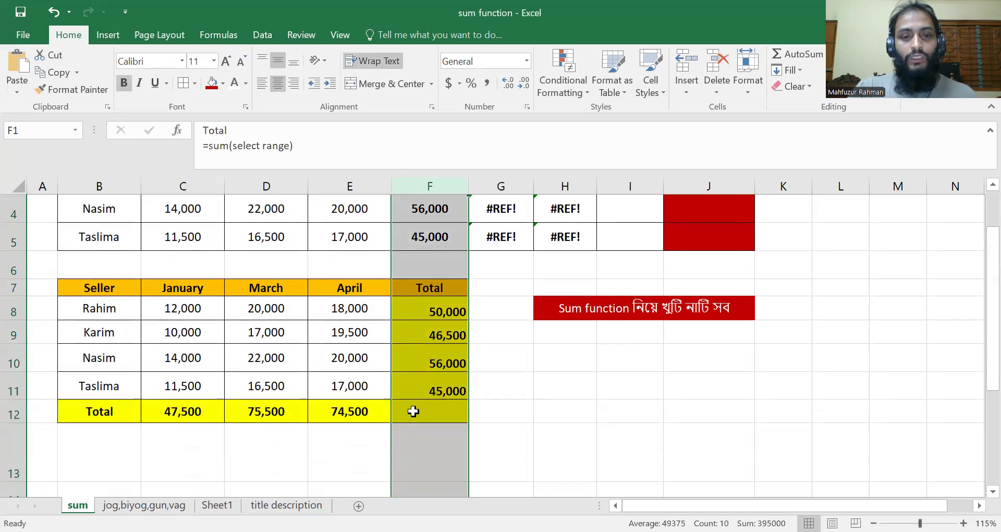
{"action": "left_click", "coordinate": [543, 408]}
{"action": "scroll", "coordinate": [514, 405], "scroll_direction": "up", "scroll_amount": 1}
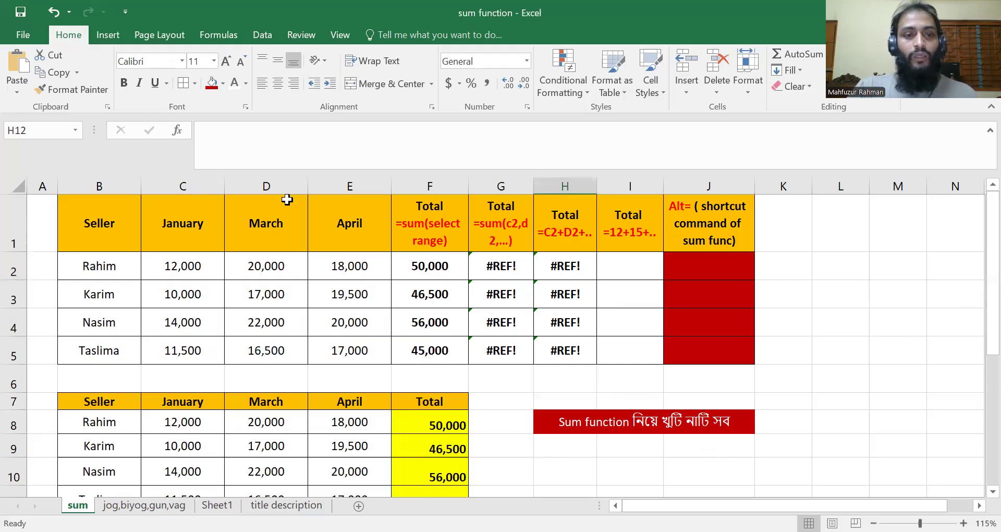
{"action": "left_click", "coordinate": [274, 180]}
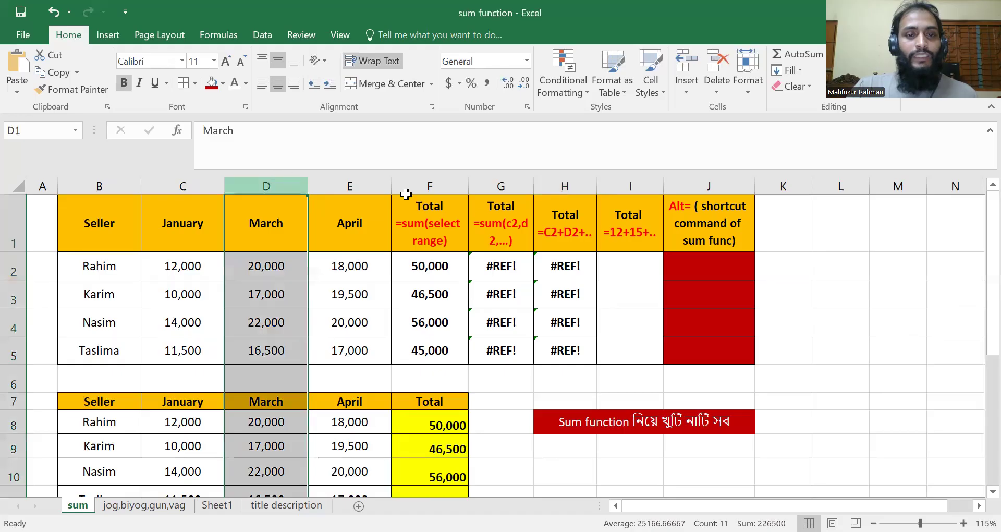
{"action": "left_click", "coordinate": [499, 269]}
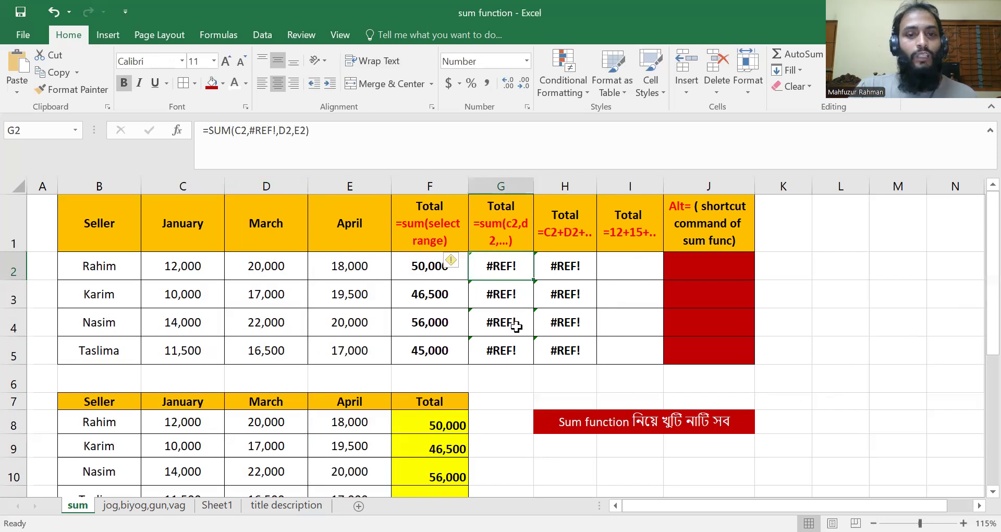
{"action": "left_click", "coordinate": [275, 185]}
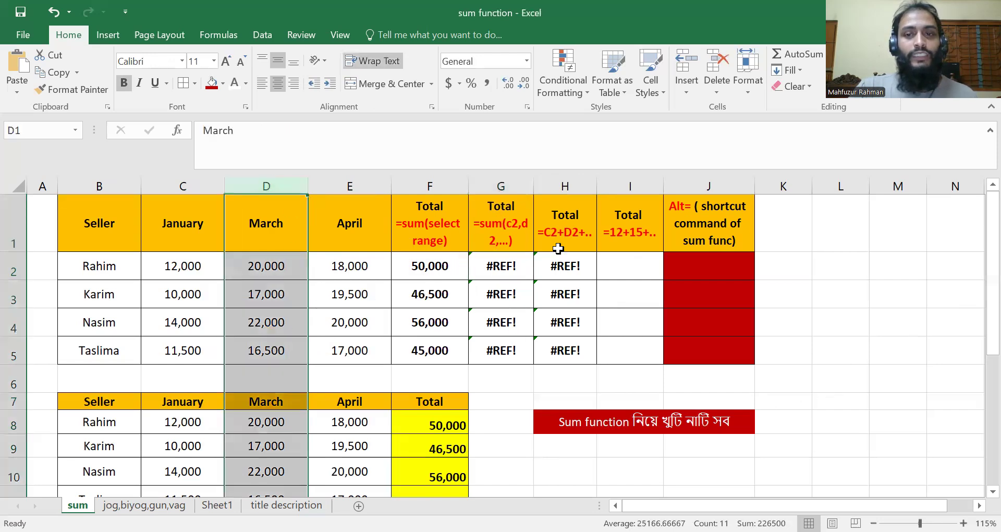
Undo the clearing of the typed-number totals in I2:I5 and the deletion of the February column
{"action": "left_click", "coordinate": [841, 363]}
{"action": "key", "text": "ctrl+z"}
{"action": "key", "text": "ctrl+z"}
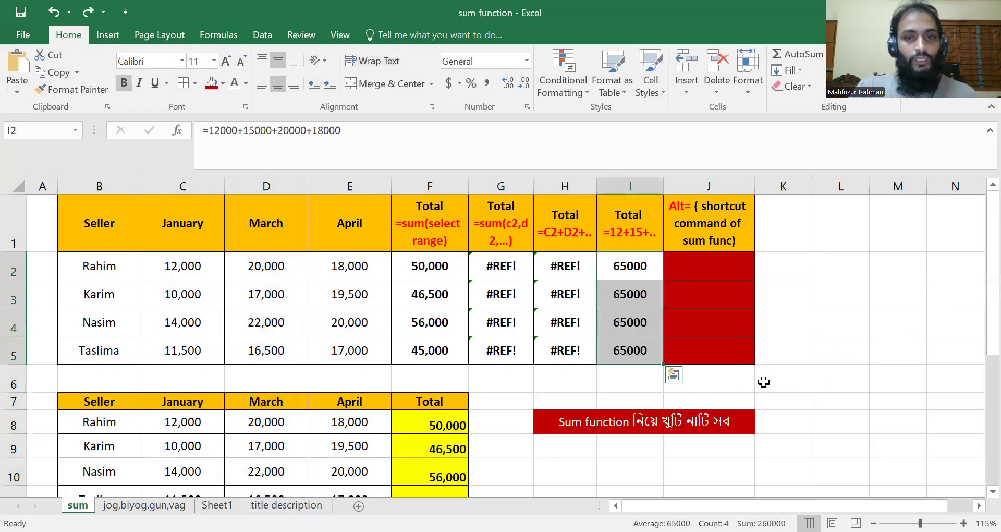
{"action": "left_click", "coordinate": [887, 287]}
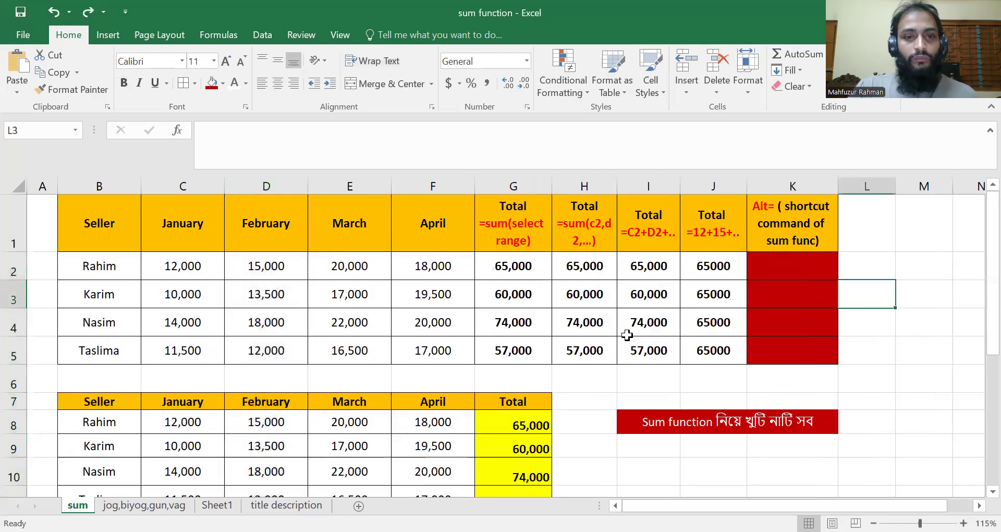